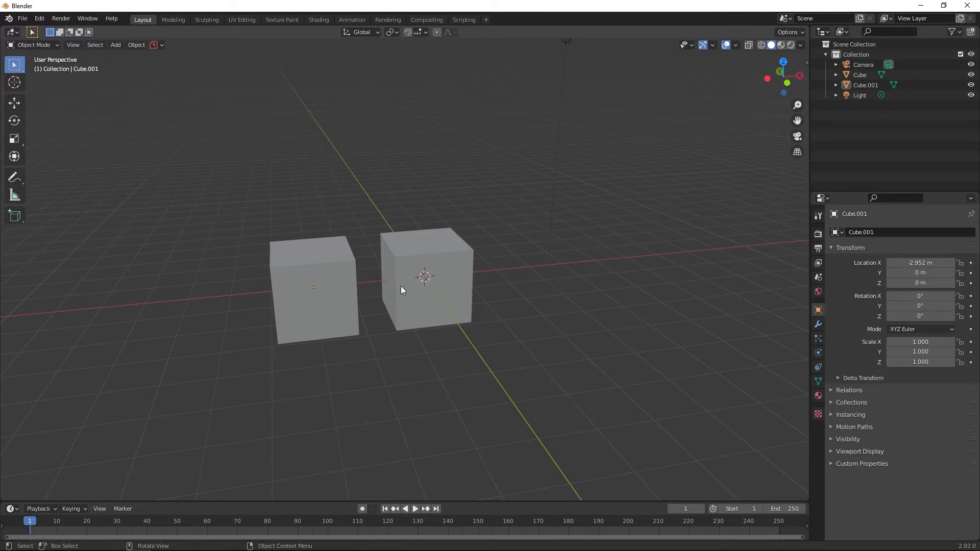
# Select the cube at the world origin and examine both cubes from several angles
pyautogui.click(422, 283)
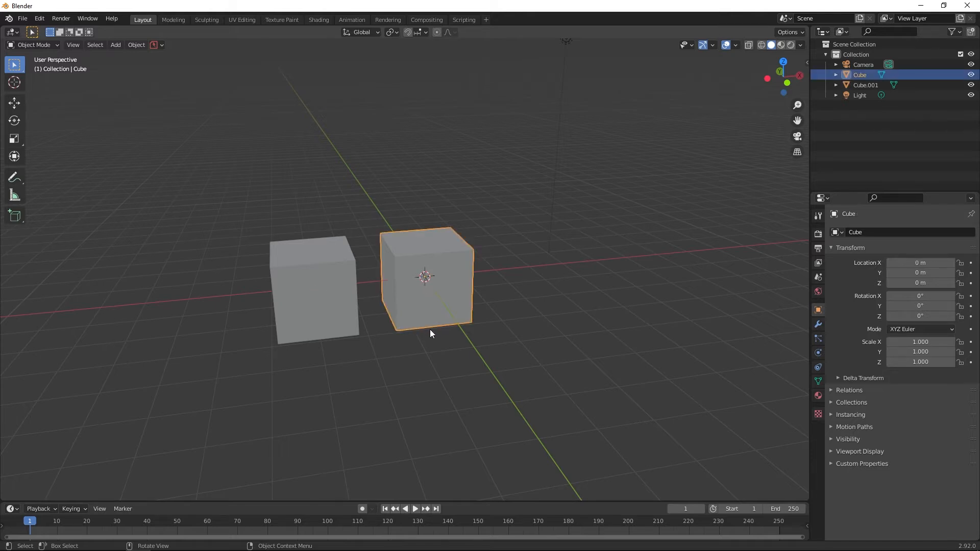
pyautogui.scroll(1, 479, 345)
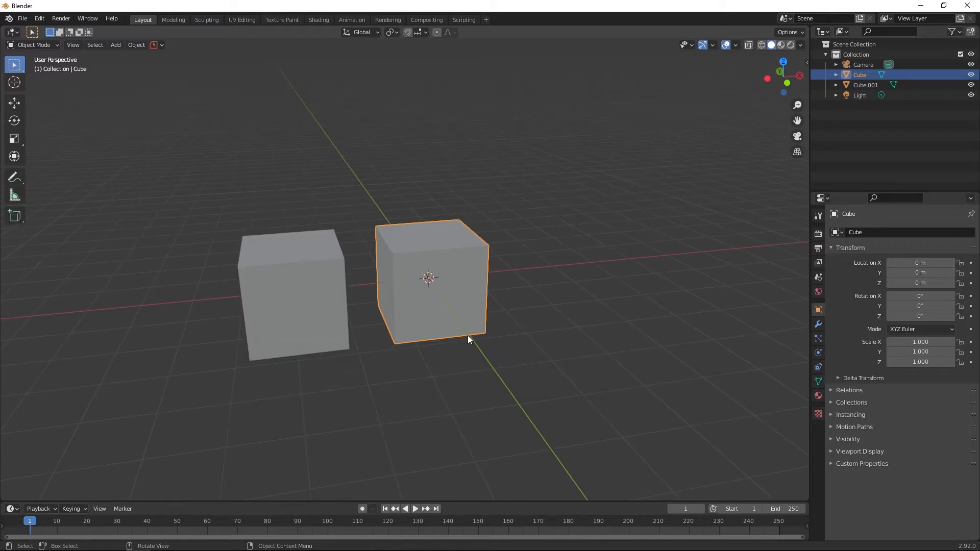
pyautogui.press('t')
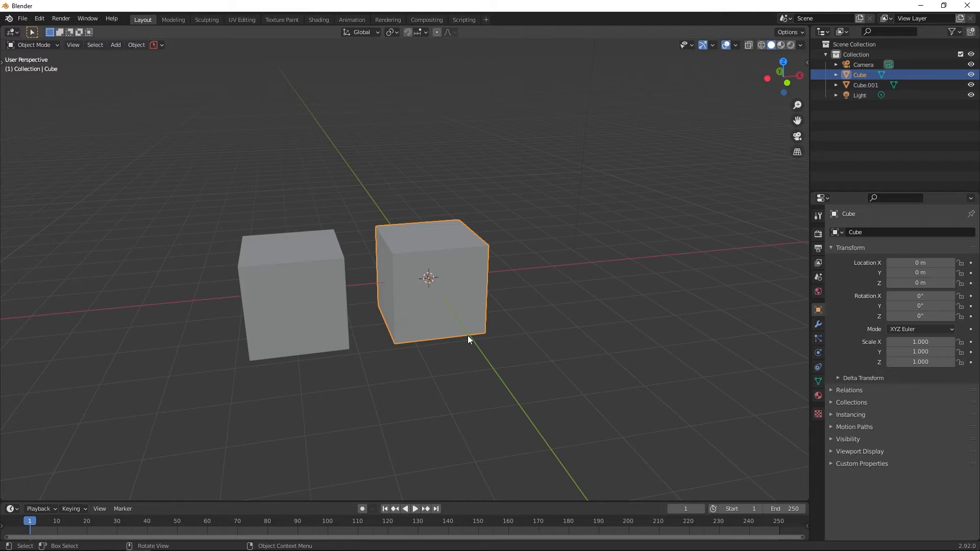
pyautogui.scroll(-1, 536, 330)
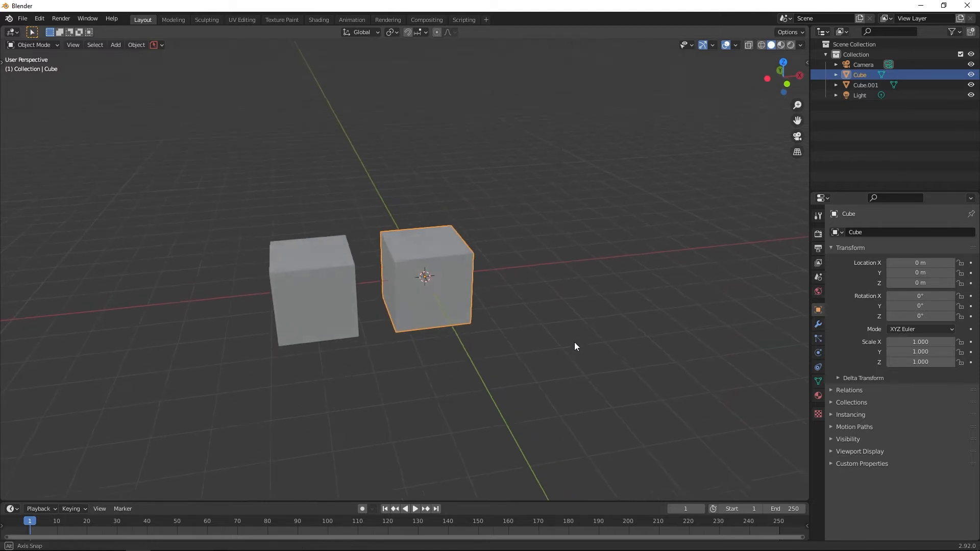
pyautogui.scroll(2, 574, 345)
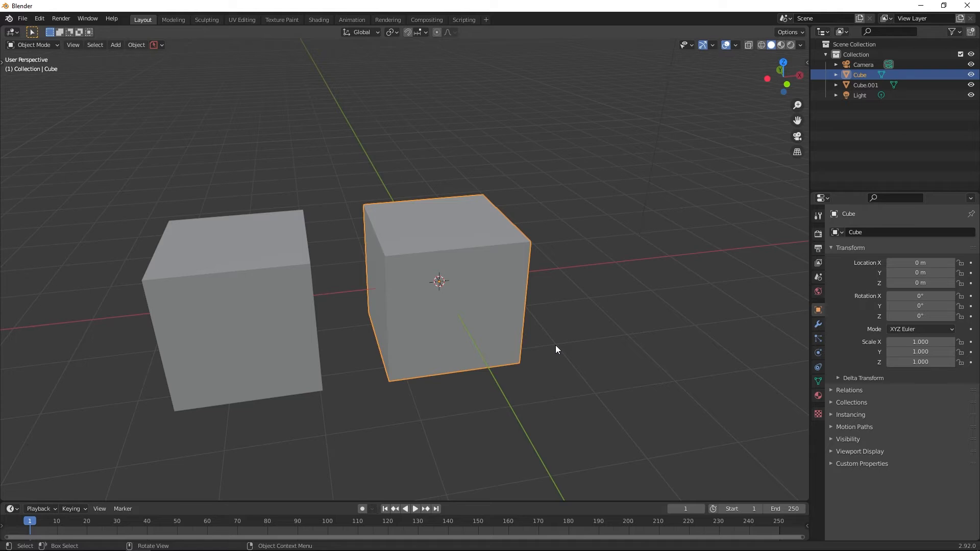
pyautogui.scroll(-2, 550, 346)
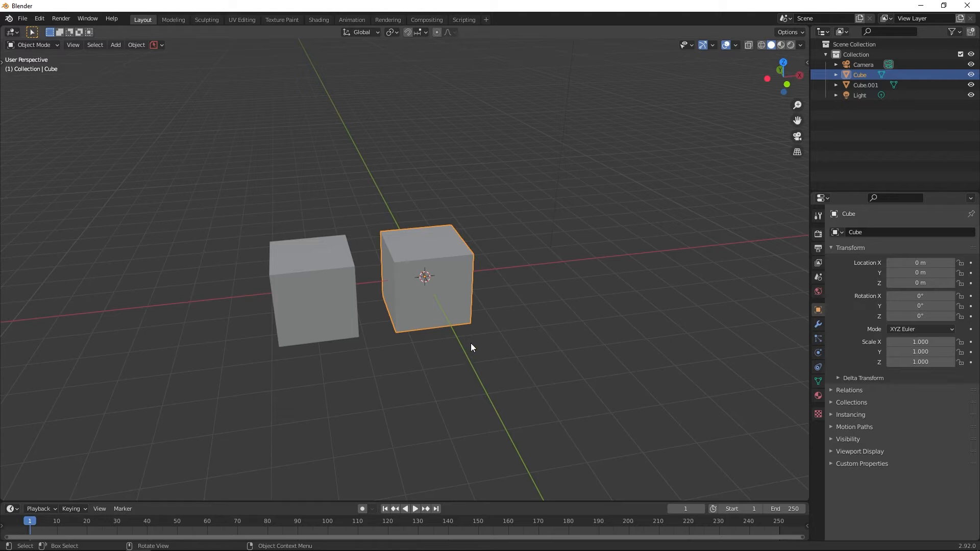
pyautogui.moveTo(468, 329); pyautogui.dragTo(521, 330, button='middle')
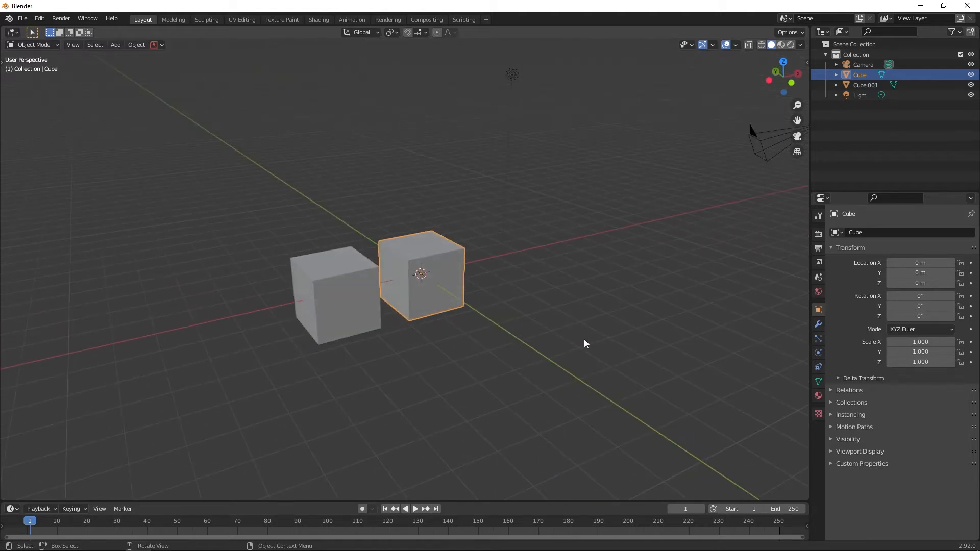
pyautogui.scroll(4, 605, 376)
pyautogui.moveTo(635, 374); pyautogui.dragTo(616, 364, button='middle')
pyautogui.moveTo(491, 360); pyautogui.dragTo(538, 361, button='middle')
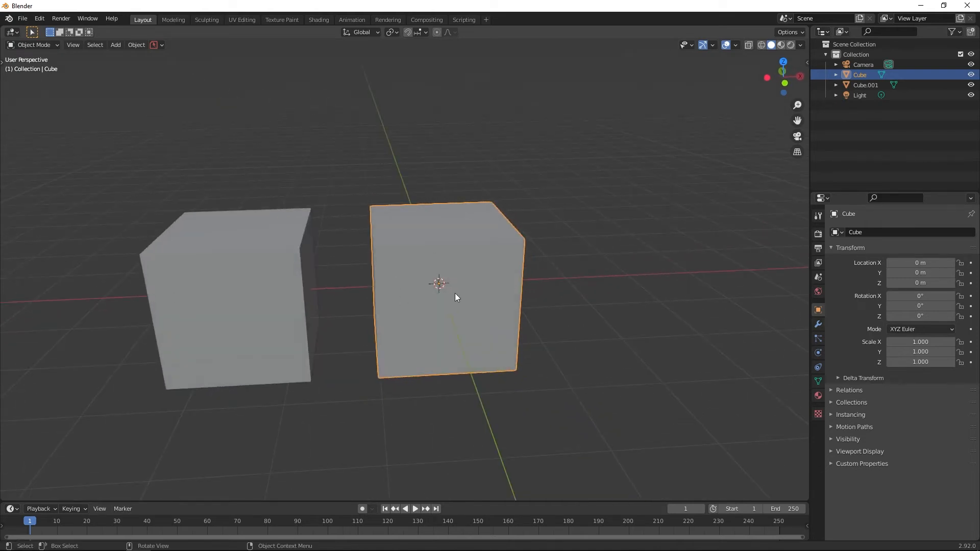
# Add a Subdivision Surface modifier to the cube at the origin and set its viewport level to 2
pyautogui.click(819, 324)
pyautogui.click(865, 234)
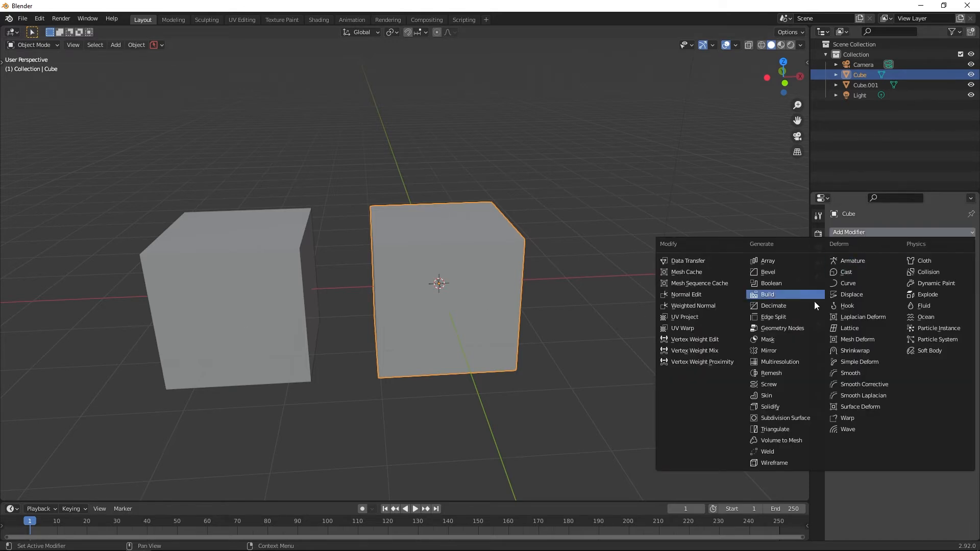
pyautogui.click(806, 414)
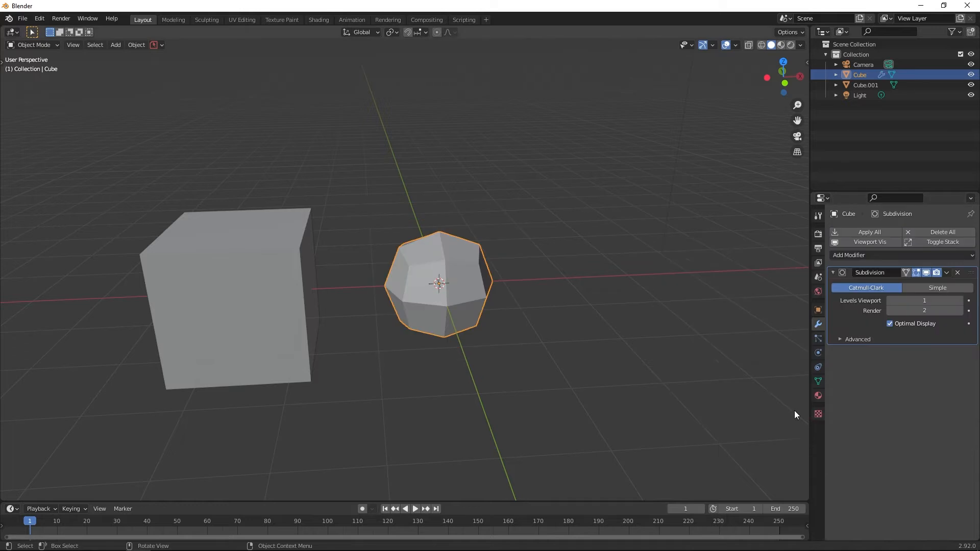
pyautogui.click(960, 301)
pyautogui.moveTo(505, 345)
pyautogui.mouseDown(button='middle')
pyautogui.moveTo(545, 342)
pyautogui.moveTo(500, 346)
pyautogui.mouseUp(button='middle')
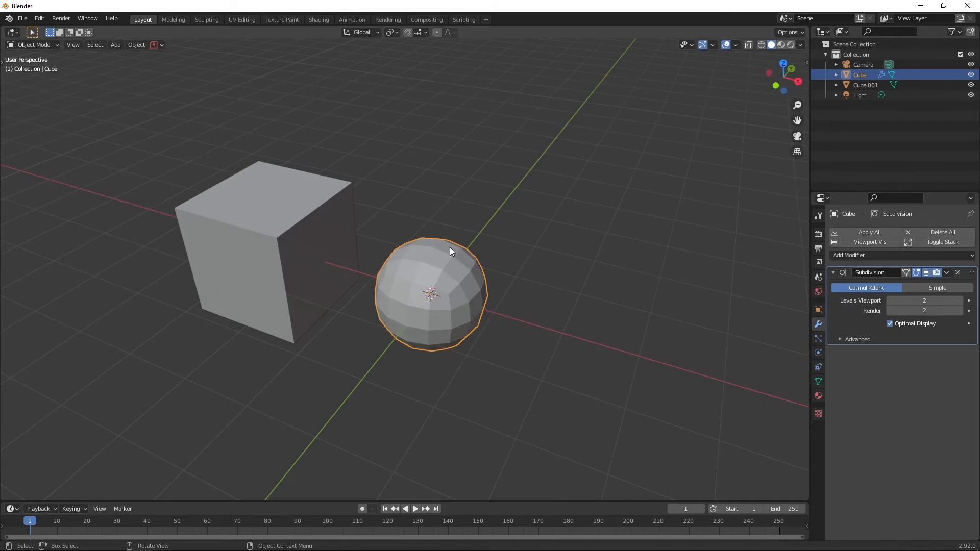
pyautogui.moveTo(470, 330); pyautogui.dragTo(499, 292, button='middle')
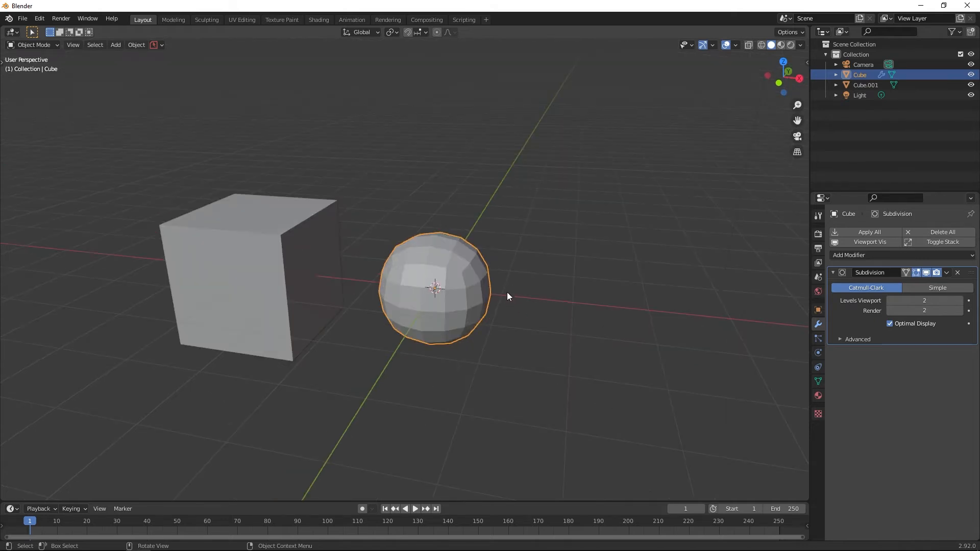
# Add a Subdivision Surface modifier with viewport level 2 to the second cube, Cube.001
pyautogui.moveTo(400, 302); pyautogui.dragTo(590, 309, button='middle')
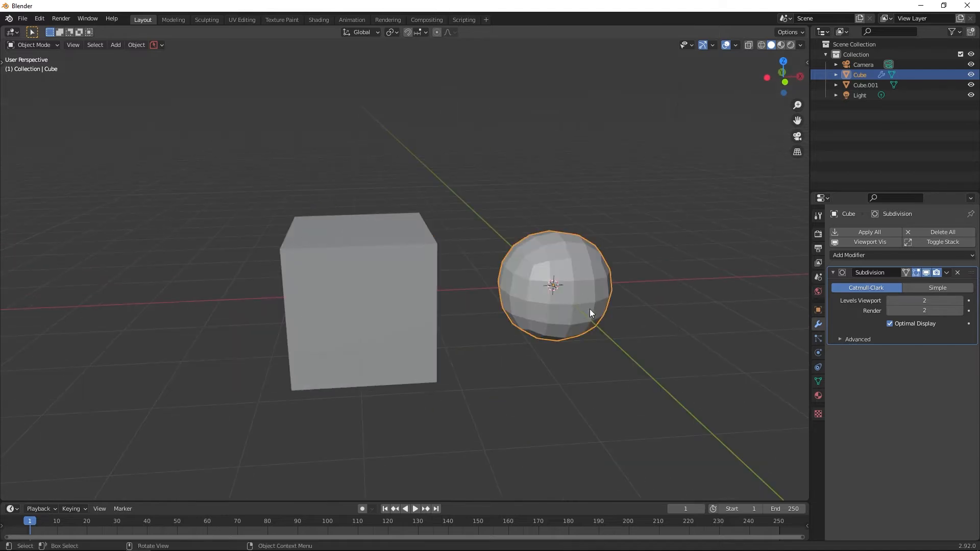
pyautogui.click(336, 280)
pyautogui.click(861, 233)
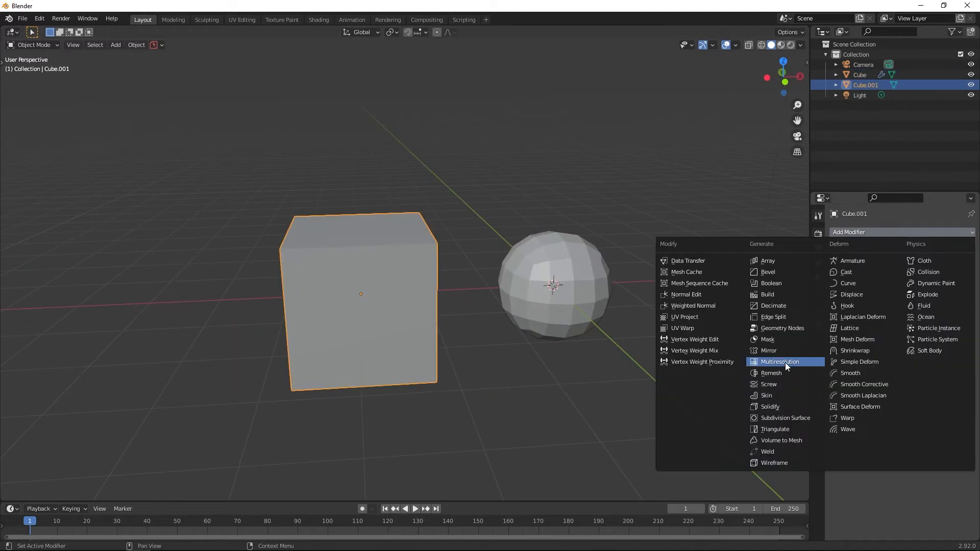
pyautogui.click(797, 419)
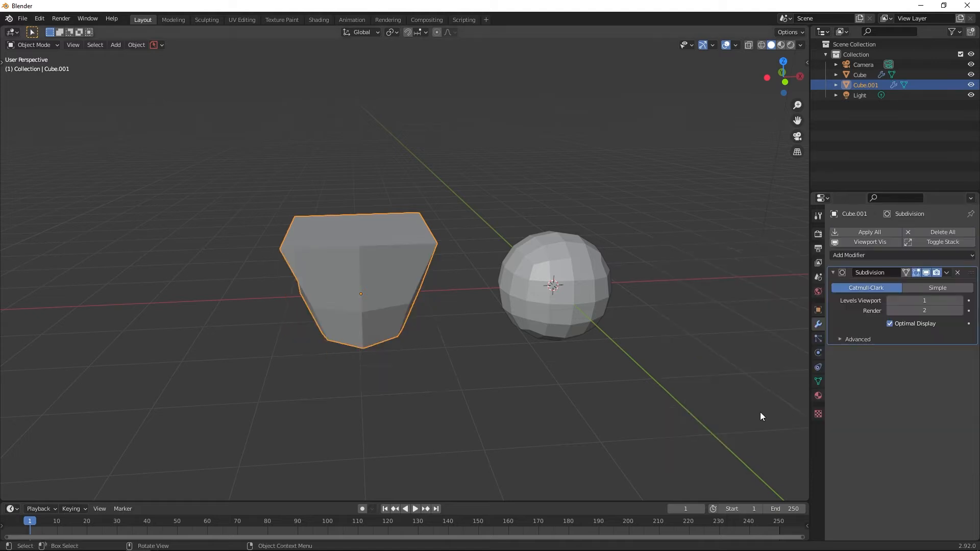
pyautogui.click(959, 304)
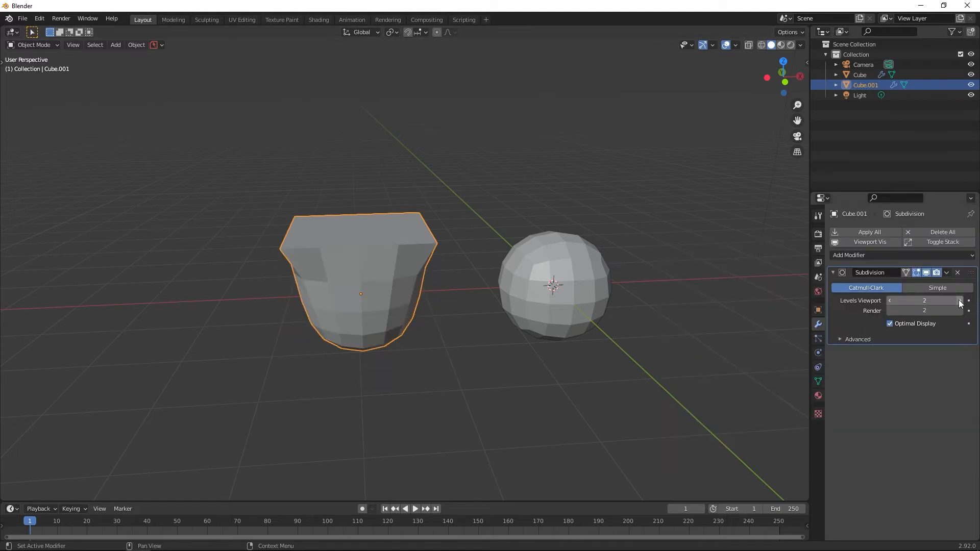
# Compare the subdivided shapes of both objects, checking Cube.001 from above and from the sides
pyautogui.moveTo(553, 354); pyautogui.dragTo(587, 329, button='middle')
pyautogui.click(574, 288)
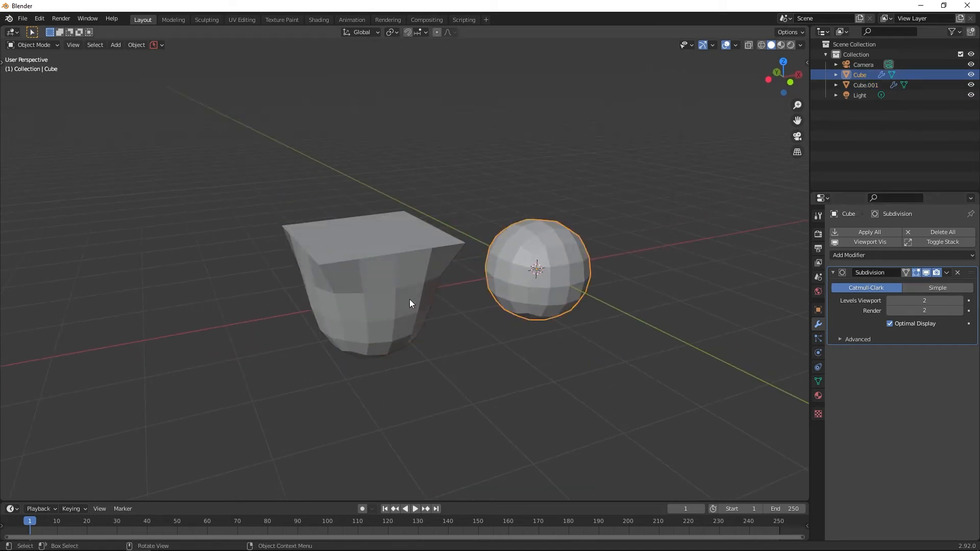
pyautogui.click(375, 302)
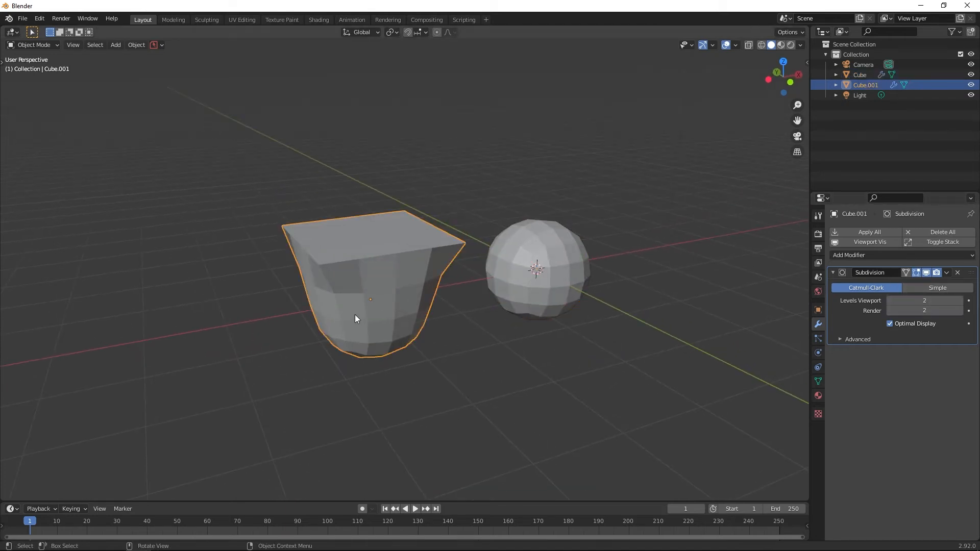
pyautogui.moveTo(354, 315); pyautogui.dragTo(418, 311, button='middle')
pyautogui.moveTo(387, 256); pyautogui.dragTo(432, 298, button='middle')
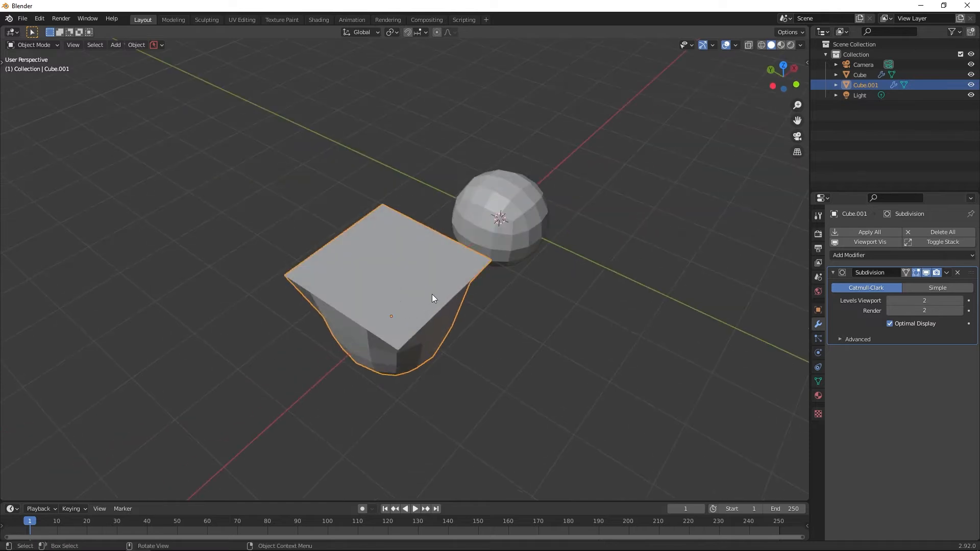
pyautogui.moveTo(338, 305); pyautogui.dragTo(431, 304, button='middle')
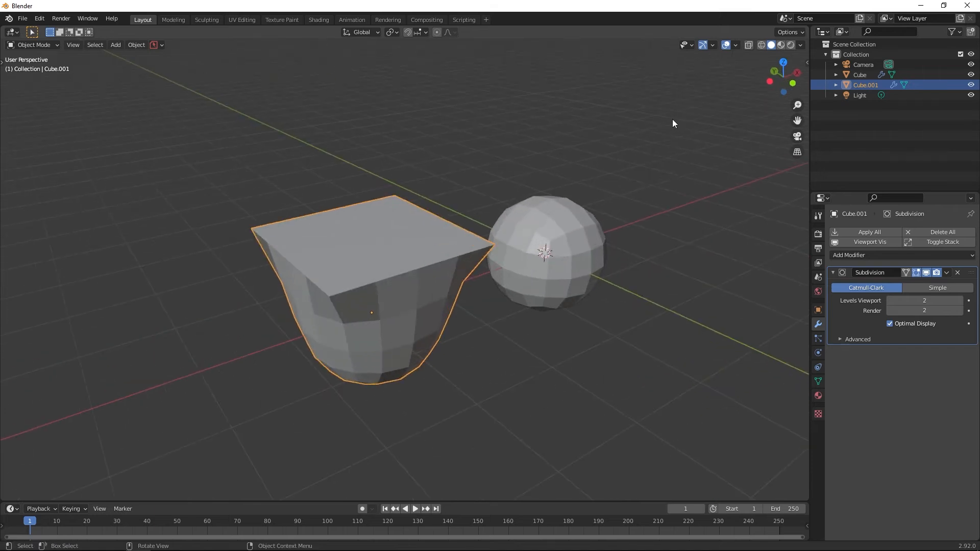
# Turn on the Face Orientation overlay in the viewport
pyautogui.click(733, 47)
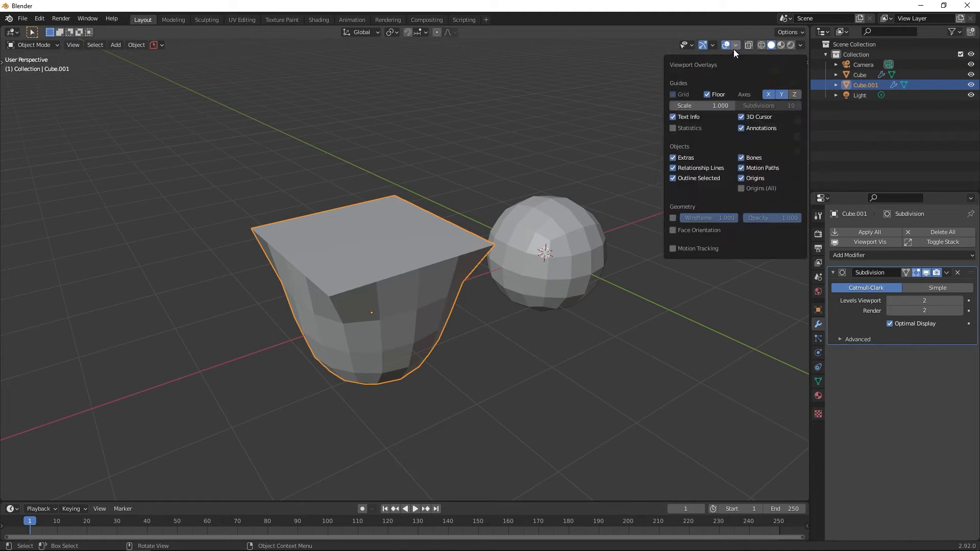
pyautogui.click(693, 229)
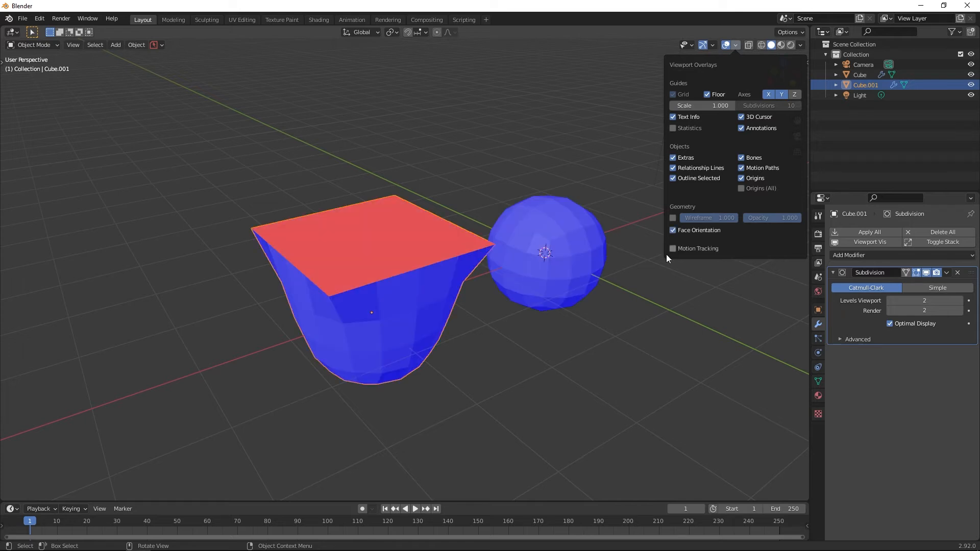
pyautogui.moveTo(661, 308); pyautogui.dragTo(612, 314, button='middle')
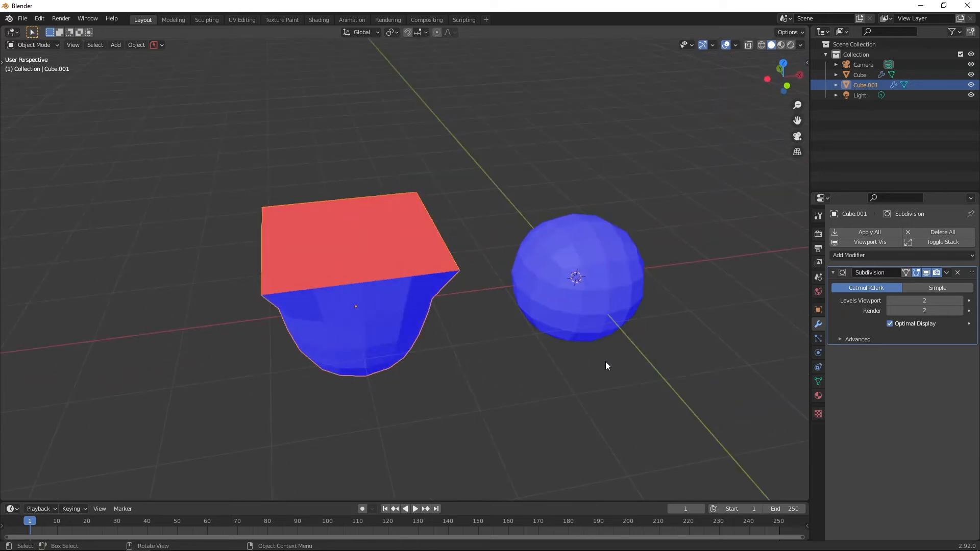
pyautogui.moveTo(606, 361); pyautogui.dragTo(604, 339, button='middle')
# Remove the Subdivision modifiers from both Cube and Cube.001
pyautogui.click(593, 284)
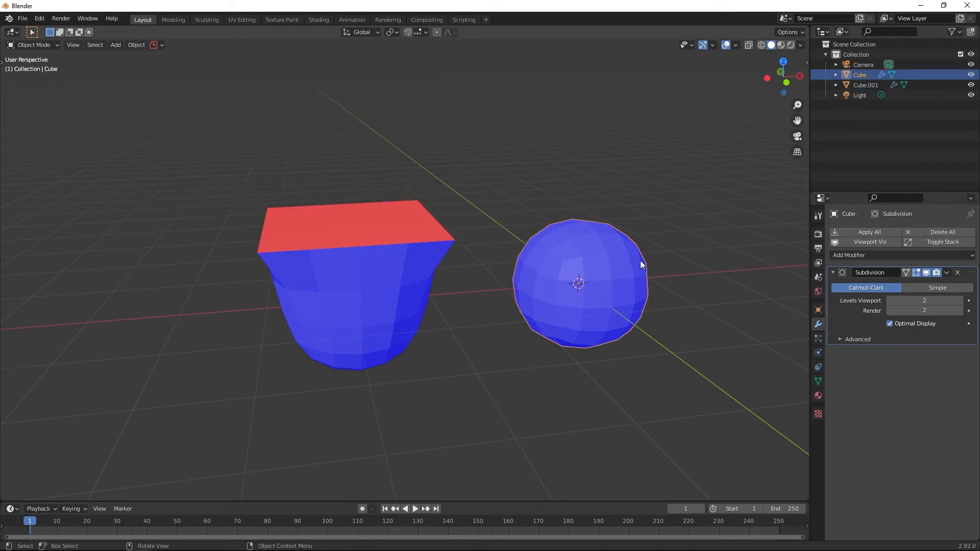
pyautogui.moveTo(704, 309); pyautogui.dragTo(660, 293, button='middle')
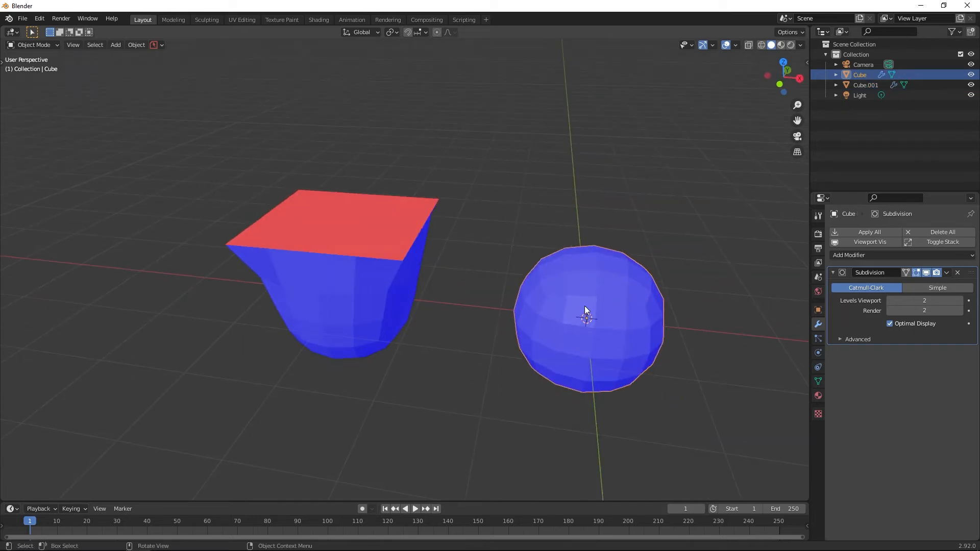
pyautogui.click(957, 272)
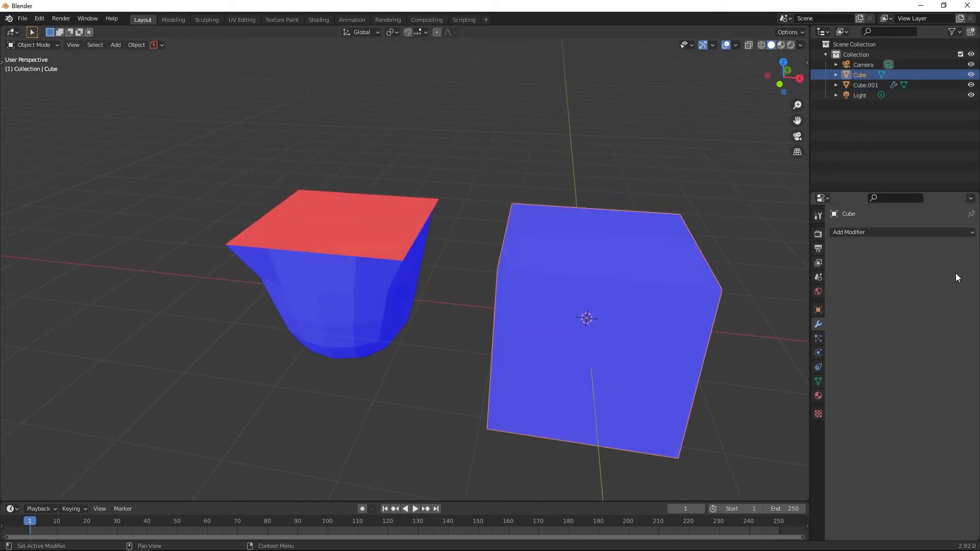
pyautogui.click(357, 305)
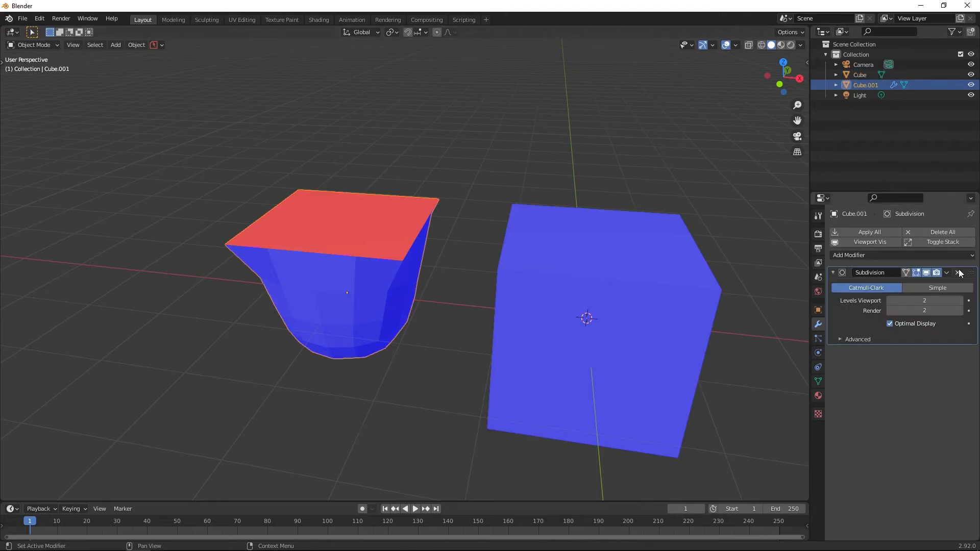
pyautogui.click(958, 273)
# Inspect the face orientation colours on both cubes from several angles, leaving Cube.001 selected
pyautogui.scroll(-2, 613, 341)
pyautogui.moveTo(583, 341); pyautogui.dragTo(606, 335, button='middle')
pyautogui.scroll(2, 597, 338)
pyautogui.click(582, 222)
pyautogui.moveTo(582, 222); pyautogui.dragTo(662, 341, button='middle')
pyautogui.moveTo(459, 363); pyautogui.dragTo(467, 379, button='middle')
pyautogui.scroll(3, 389, 348)
pyautogui.click(351, 318)
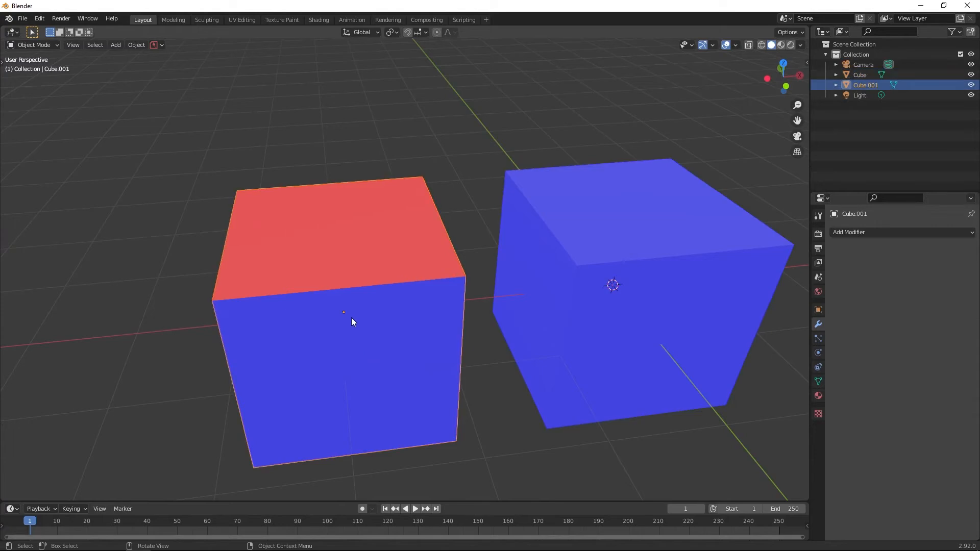
pyautogui.moveTo(363, 320); pyautogui.dragTo(409, 293, button='middle')
pyautogui.moveTo(337, 289); pyautogui.dragTo(436, 287, button='middle')
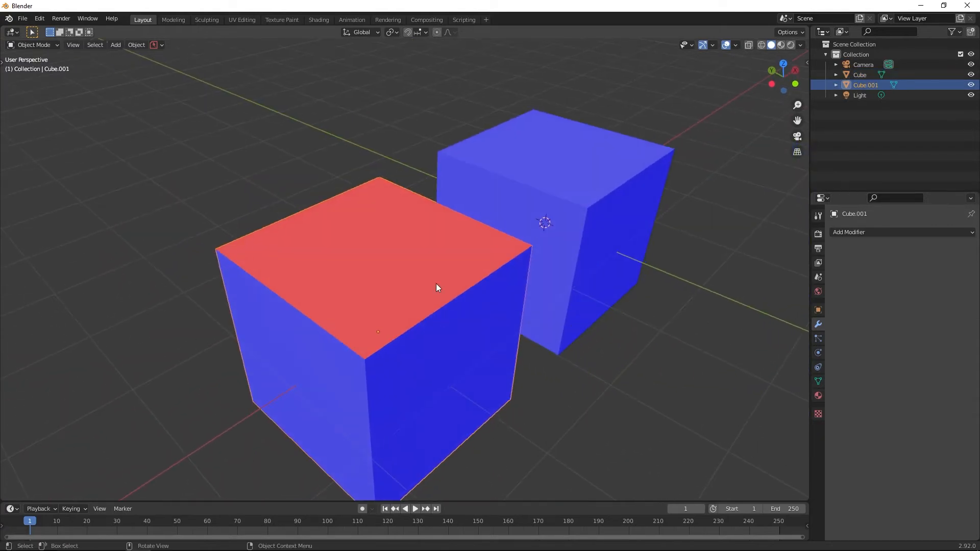
pyautogui.moveTo(498, 345); pyautogui.dragTo(404, 360, button='middle')
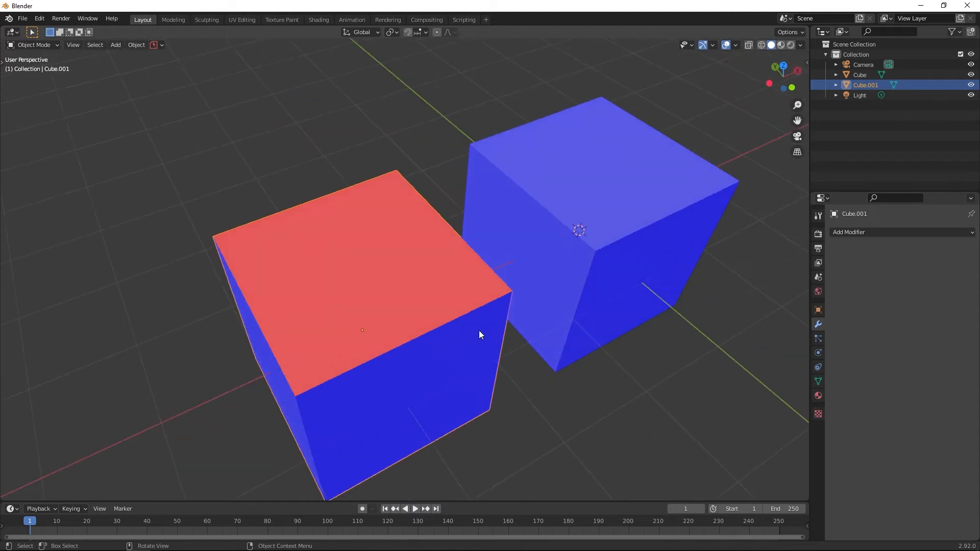
pyautogui.moveTo(358, 307)
pyautogui.mouseDown(button='middle')
pyautogui.moveTo(510, 328)
pyautogui.moveTo(366, 314)
pyautogui.mouseUp(button='middle')
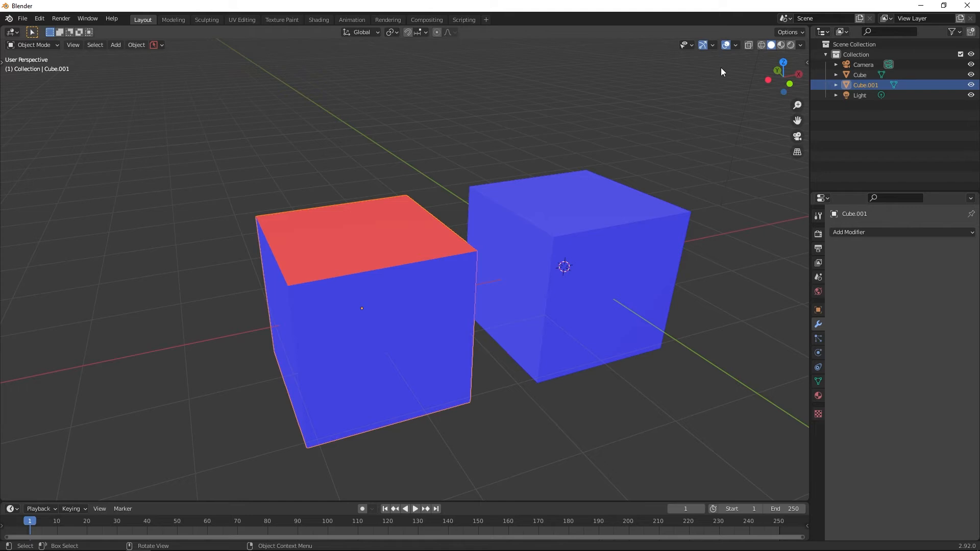
# Enter Edit Mode on Cube.001, display its face normals with longer lines, and check their directions around the cube
pyautogui.press('Tab')
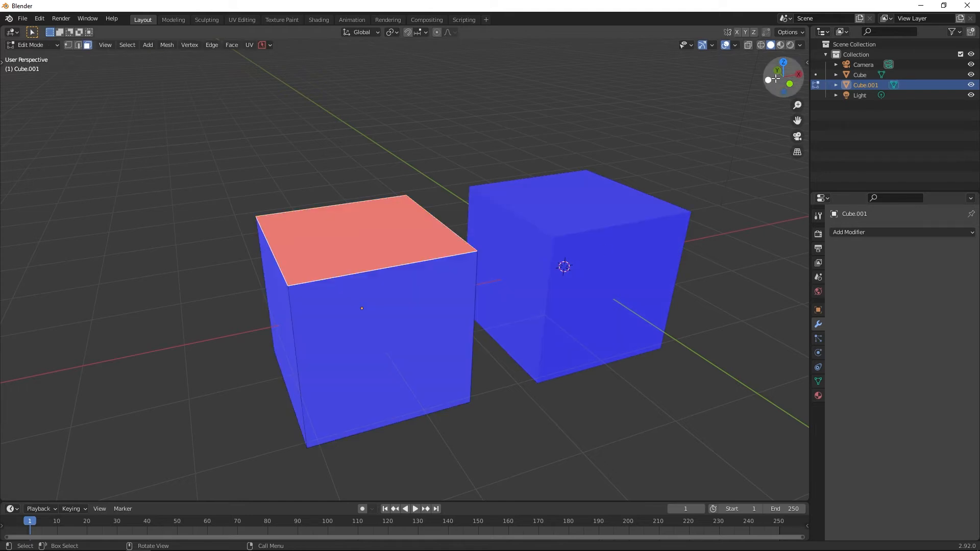
pyautogui.click(737, 47)
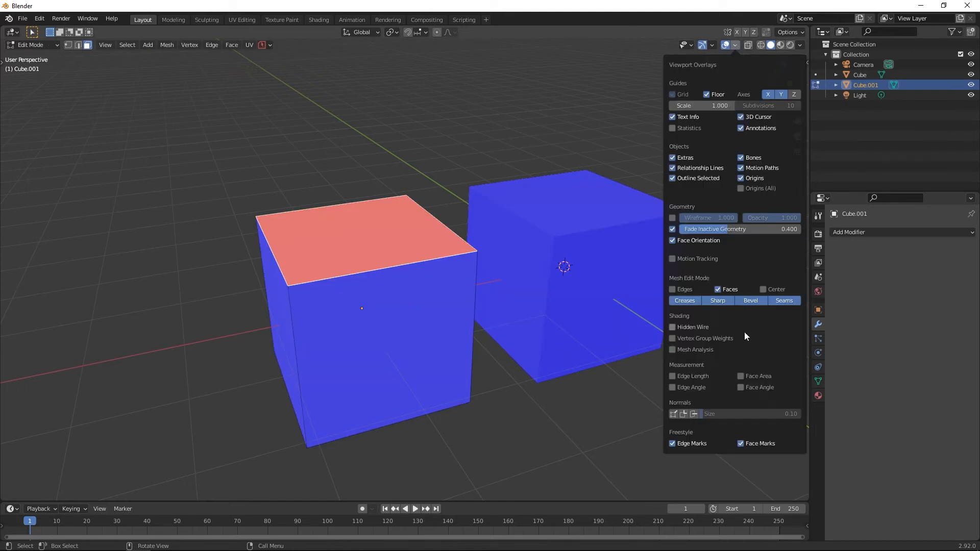
pyautogui.click(694, 414)
pyautogui.moveTo(703, 414); pyautogui.dragTo(758, 414)
pyautogui.scroll(-2, 531, 342)
pyautogui.moveTo(525, 347); pyautogui.dragTo(458, 349, button='middle')
pyautogui.moveTo(390, 324); pyautogui.dragTo(346, 308, button='middle')
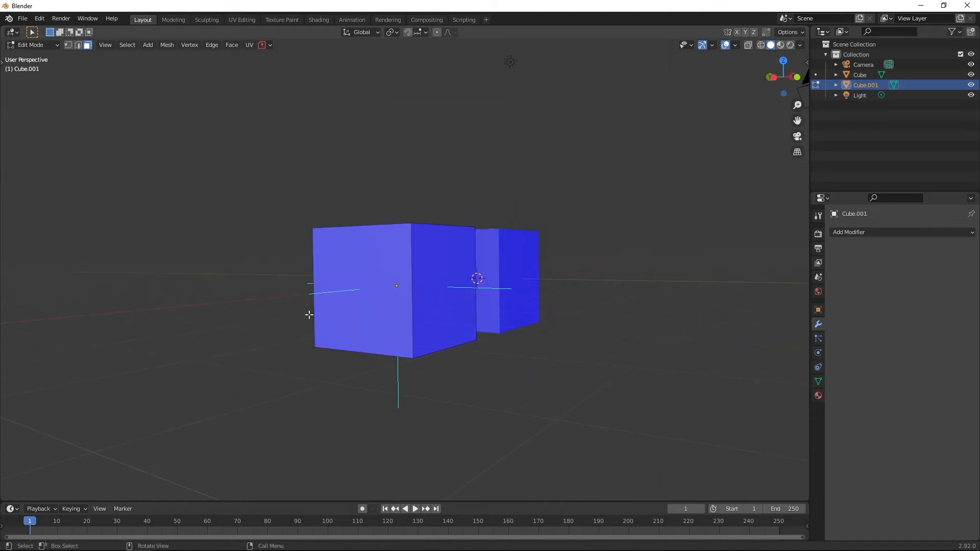
pyautogui.moveTo(412, 359); pyautogui.dragTo(441, 344, button='middle')
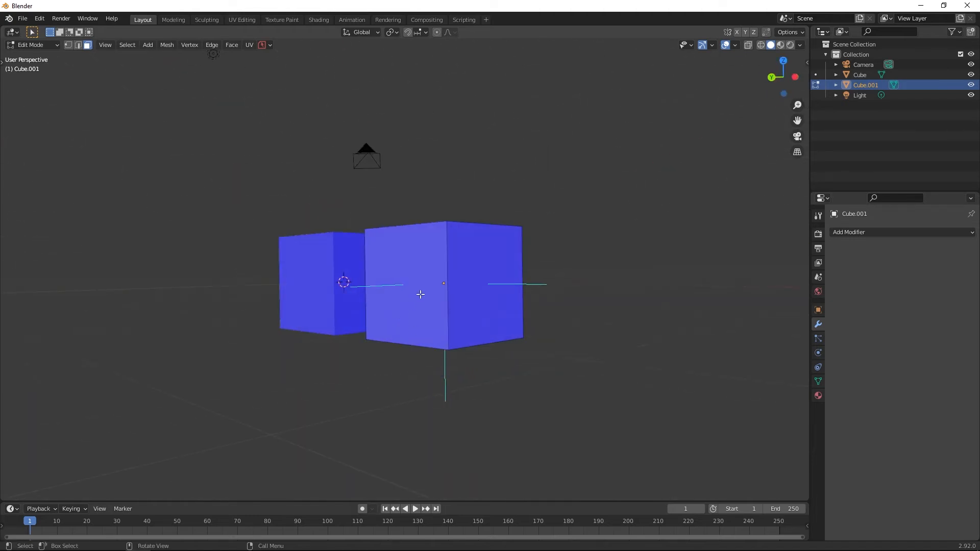
# Edit Cube and Cube.001 together and select the top face of Cube.001
pyautogui.moveTo(540, 291); pyautogui.dragTo(613, 291, button='middle')
pyautogui.scroll(-3, 553, 286)
pyautogui.press('Tab')
pyautogui.keyDown('shift'); pyautogui.click(553, 278); pyautogui.keyUp('shift')
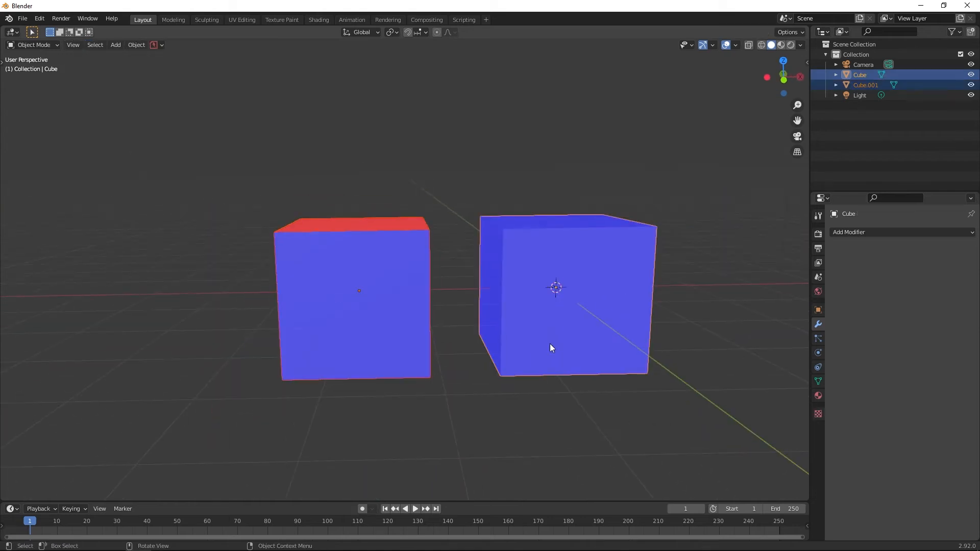
pyautogui.press('Tab')
pyautogui.moveTo(556, 334); pyautogui.dragTo(597, 323, button='middle')
pyautogui.moveTo(636, 368); pyautogui.dragTo(534, 241, button='middle')
pyautogui.moveTo(423, 338); pyautogui.dragTo(462, 342, button='middle')
pyautogui.click(374, 266)
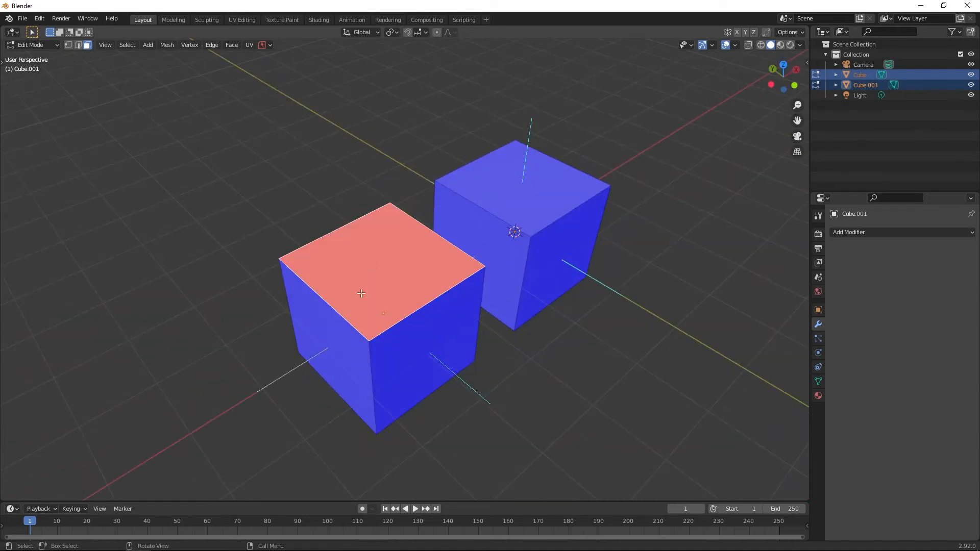
# Examine the top face of Cube.001 from outside and from inside the mesh to check which way its normal points
pyautogui.scroll(3, 400, 303)
pyautogui.moveTo(407, 310); pyautogui.dragTo(423, 256, button='middle')
pyautogui.scroll(1, 442, 397)
pyautogui.scroll(-1, 464, 405)
pyautogui.moveTo(481, 413); pyautogui.dragTo(518, 376, button='middle')
pyautogui.keyDown('shift'); pyautogui.moveTo(494, 434); pyautogui.dragTo(502, 368, button='middle'); pyautogui.keyUp('shift')
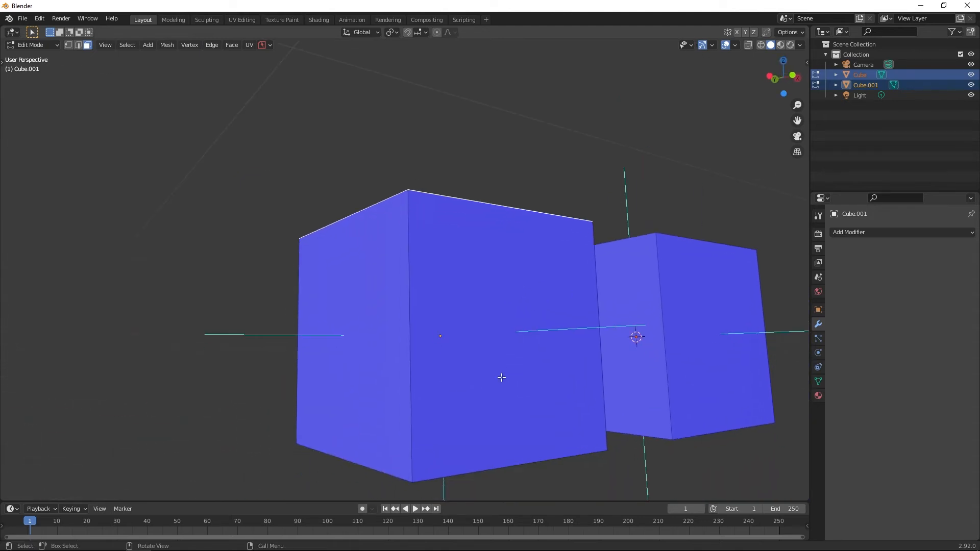
pyautogui.scroll(6, 511, 383)
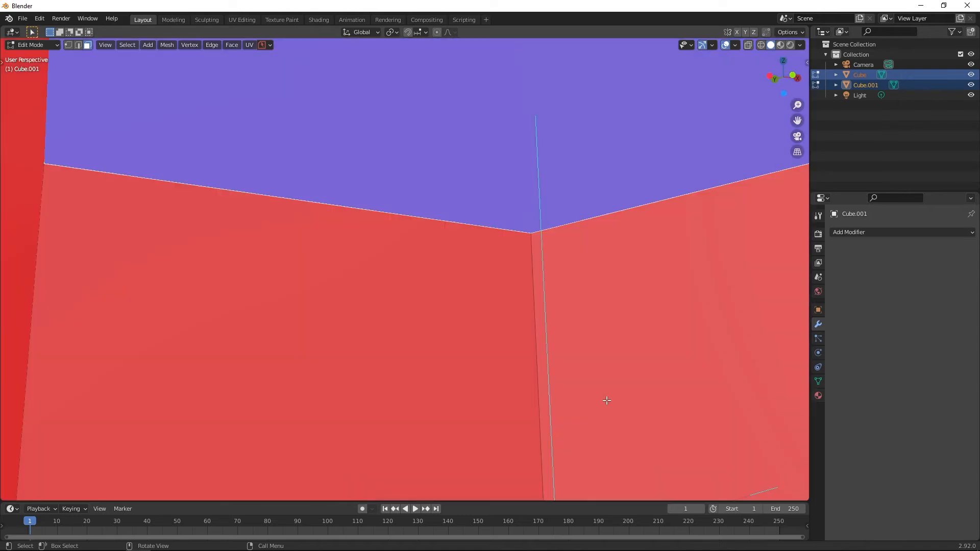
pyautogui.moveTo(607, 401); pyautogui.dragTo(601, 403, button='middle')
pyautogui.moveTo(604, 364); pyautogui.dragTo(609, 341, button='middle')
pyautogui.scroll(1, 612, 341)
pyautogui.scroll(-1, 602, 201)
pyautogui.scroll(-5, 565, 204)
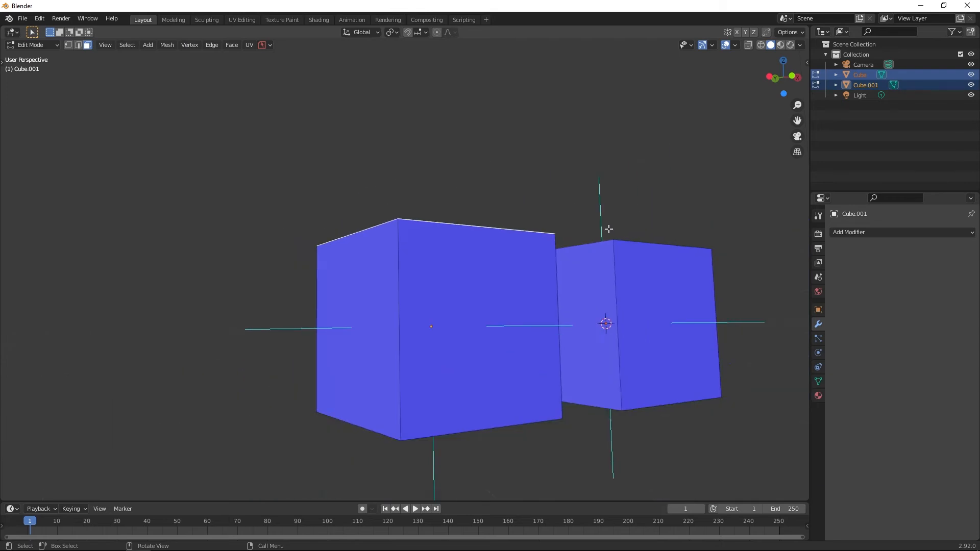
pyautogui.moveTo(609, 229); pyautogui.dragTo(602, 265, button='middle')
pyautogui.scroll(5, 567, 342)
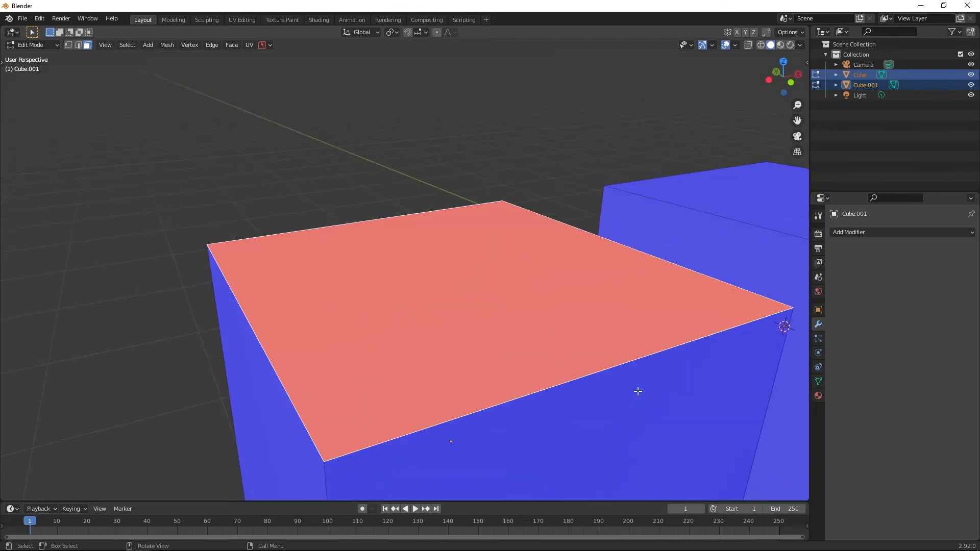
pyautogui.scroll(-5, 638, 391)
pyautogui.moveTo(716, 356); pyautogui.dragTo(573, 346, button='middle')
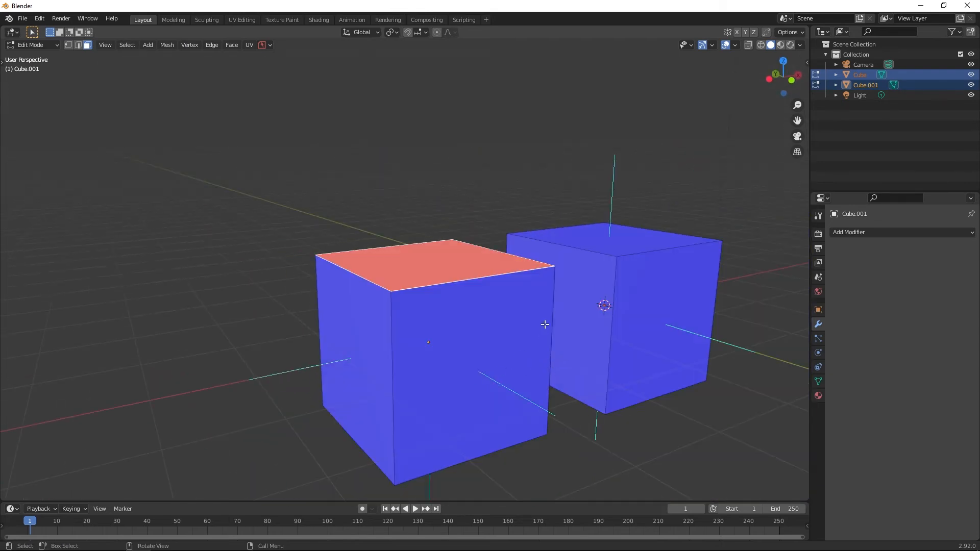
# Compare the normals of side faces on both cubes and return to Object Mode
pyautogui.click(478, 338)
pyautogui.click(358, 370)
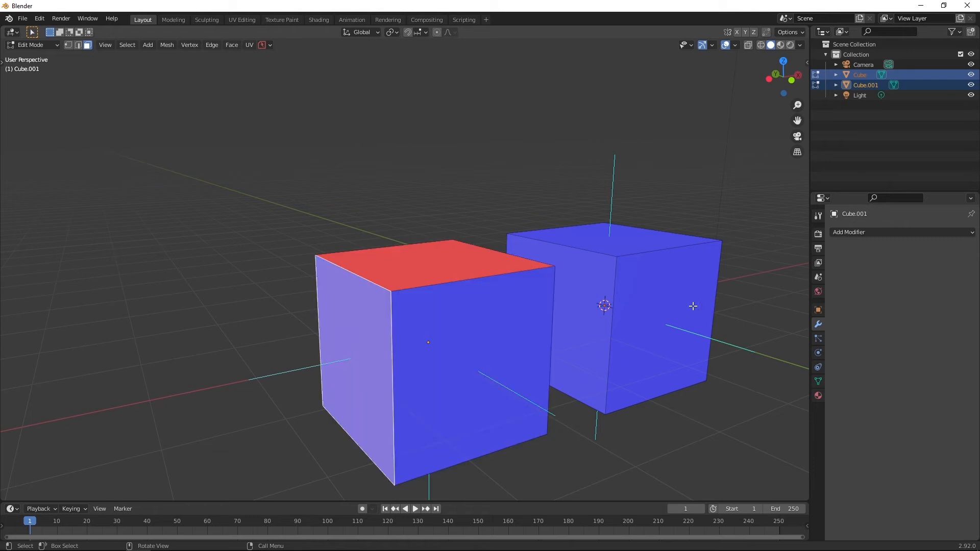
pyautogui.click(637, 308)
pyautogui.scroll(-3, 648, 308)
pyautogui.moveTo(648, 308); pyautogui.dragTo(617, 319, button='middle')
pyautogui.press('Tab')
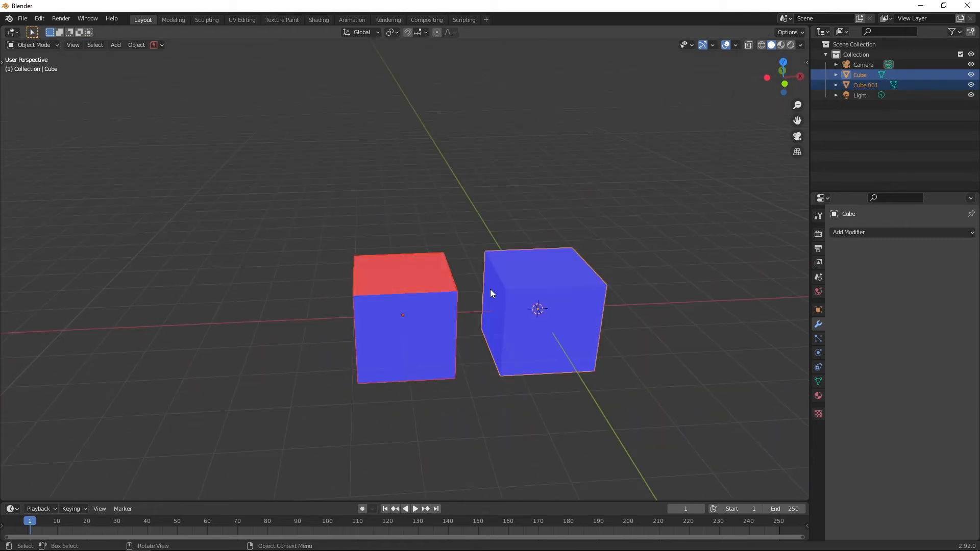
# Add a cylinder mesh and move it along the negative X axis to the far side of Cube.001
pyautogui.hotkey('shift', 'a')
pyautogui.moveTo(490, 289)
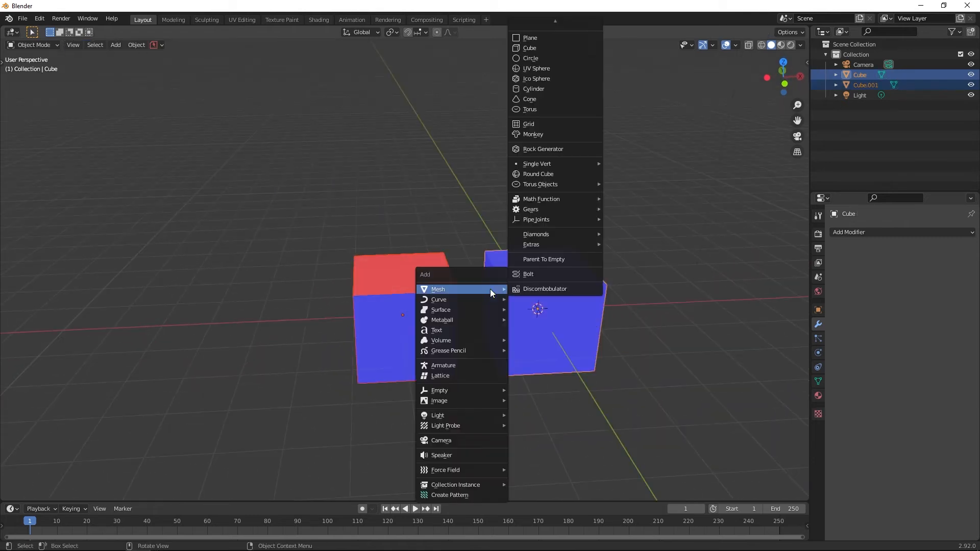
pyautogui.click(571, 93)
pyautogui.press('g')
pyautogui.press('x')
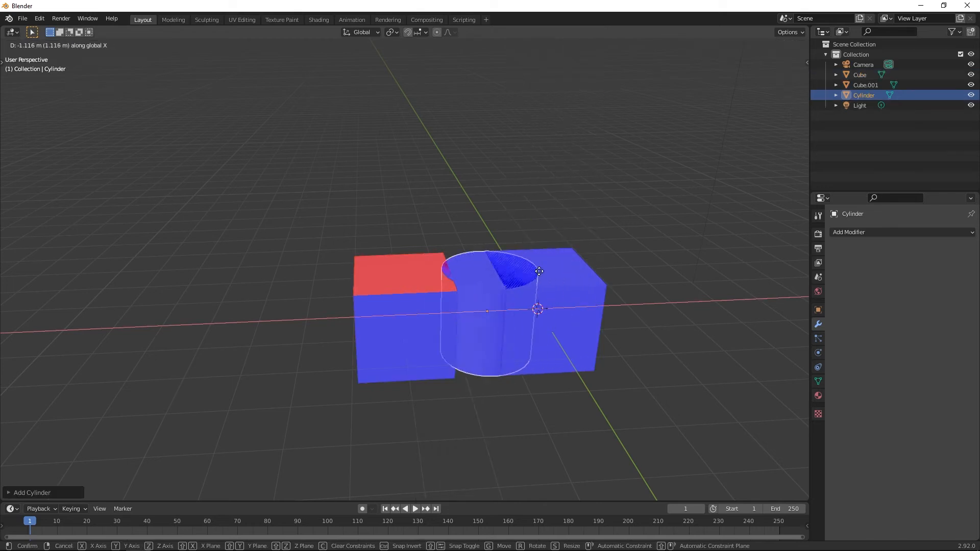
pyautogui.click(307, 306)
# Check the cylinder's face normals in Edit Mode and return to Object Mode
pyautogui.moveTo(306, 306); pyautogui.dragTo(358, 317, button='middle')
pyautogui.scroll(3, 358, 327)
pyautogui.press('Tab')
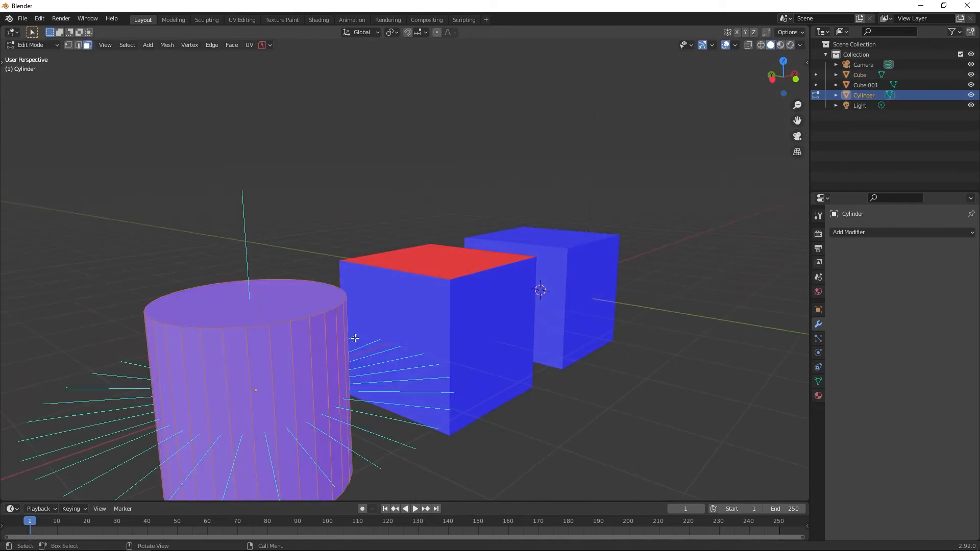
pyautogui.moveTo(339, 352); pyautogui.dragTo(436, 354, button='middle')
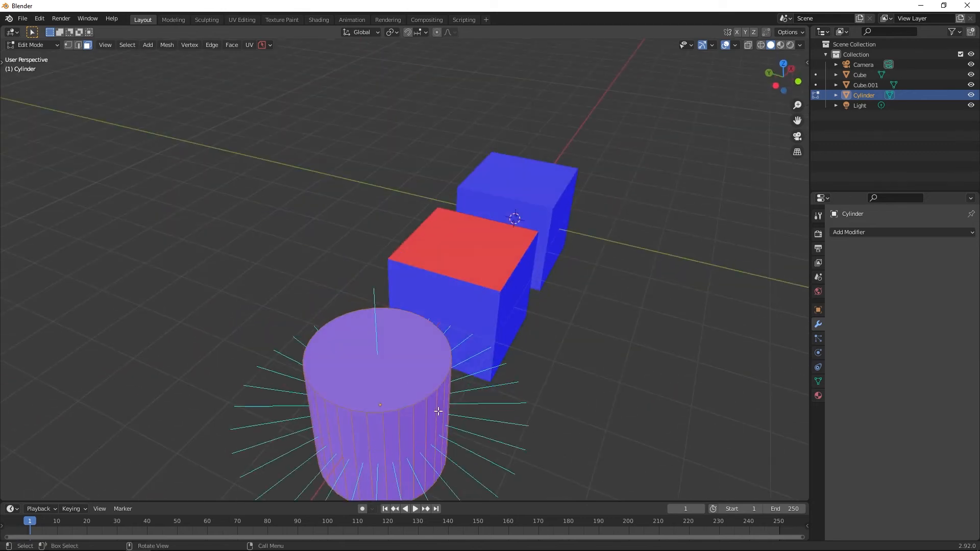
pyautogui.moveTo(508, 461); pyautogui.dragTo(433, 377, button='middle')
pyautogui.press('Tab')
pyautogui.scroll(2, 513, 352)
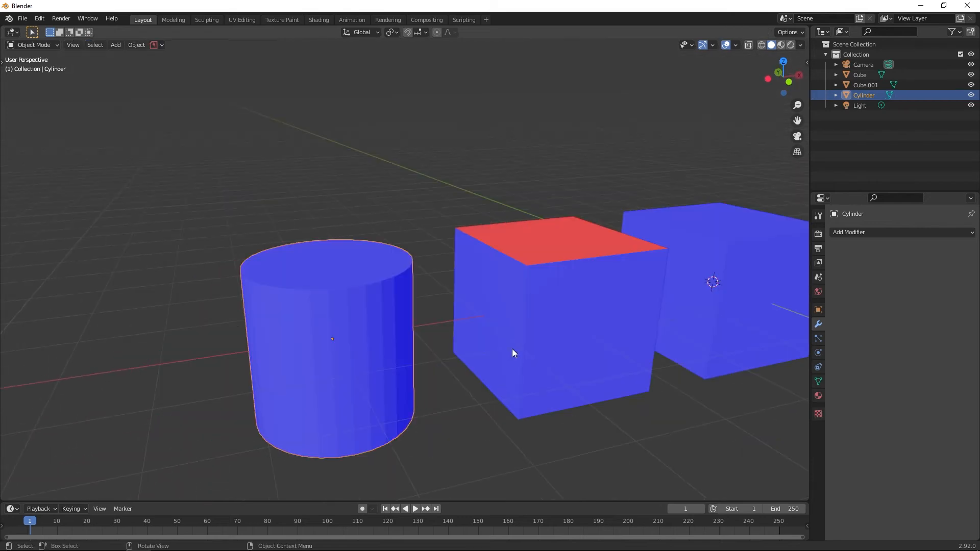
# Select Cube.001, between the cylinder and the other cube, and enter Edit Mode on it
pyautogui.click(528, 333)
pyautogui.moveTo(528, 332); pyautogui.dragTo(523, 353, button='middle')
pyautogui.scroll(2, 536, 351)
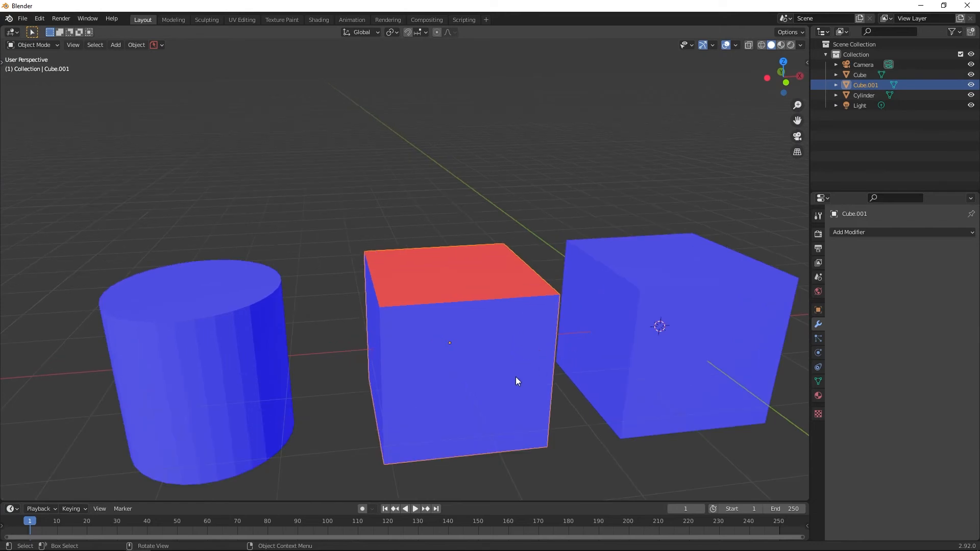
pyautogui.moveTo(531, 387); pyautogui.dragTo(561, 391, button='middle')
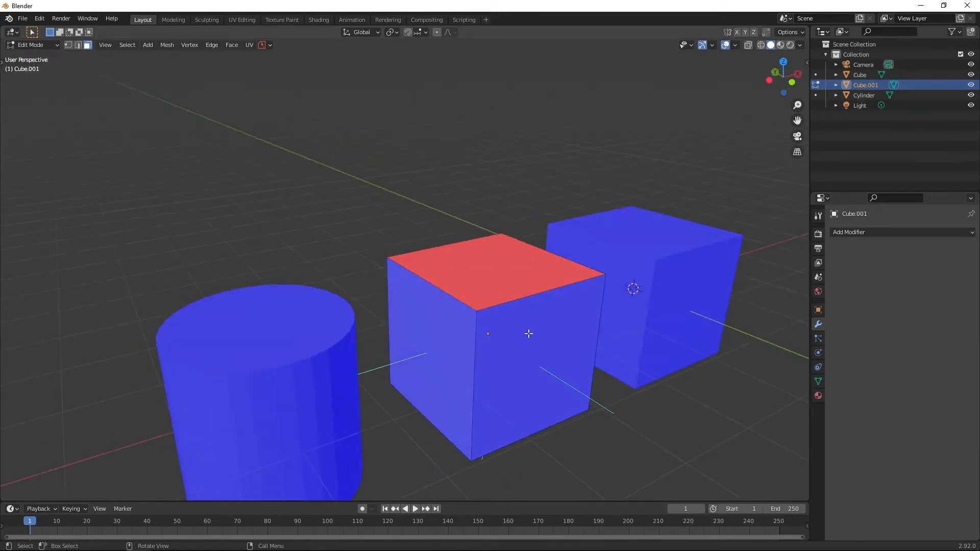
pyautogui.press('Tab')
# Examine the face normals and orientation colours of Cube.001 from several angles
pyautogui.scroll(-1, 540, 350)
pyautogui.moveTo(540, 350); pyautogui.dragTo(485, 339, button='middle')
pyautogui.moveTo(444, 376); pyautogui.dragTo(538, 361, button='middle')
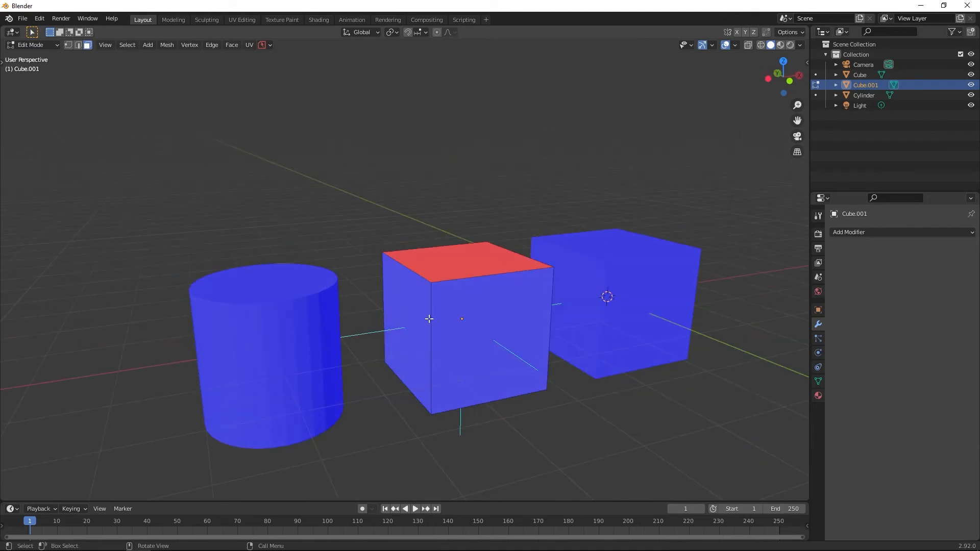
pyautogui.scroll(-1, 418, 309)
pyautogui.moveTo(621, 315); pyautogui.dragTo(576, 324, button='middle')
pyautogui.scroll(3, 506, 364)
pyautogui.moveTo(517, 364); pyautogui.dragTo(546, 349, button='middle')
pyautogui.scroll(-2, 546, 347)
pyautogui.scroll(1, 540, 348)
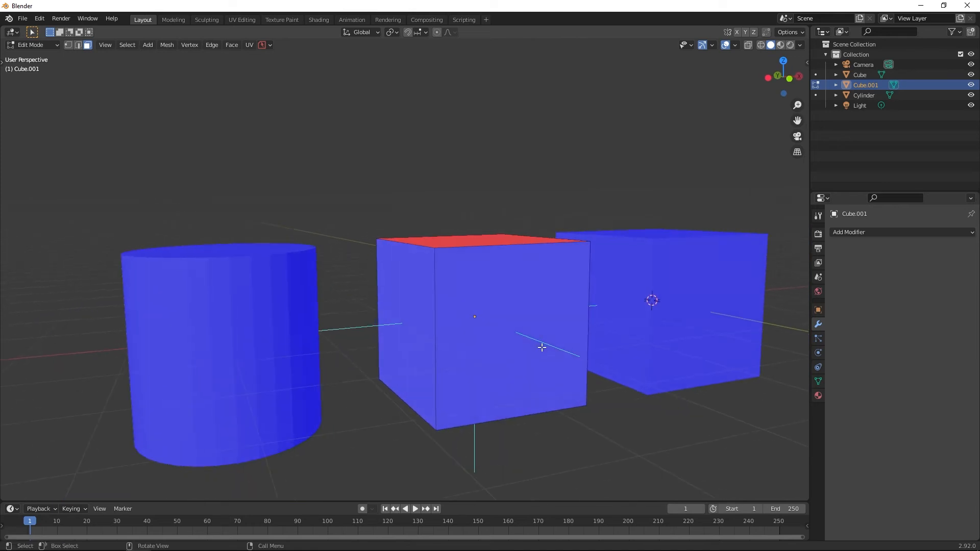
# Recalculate the normals of all faces of Cube.001 to the outside and show the operation's options
pyautogui.press('a')
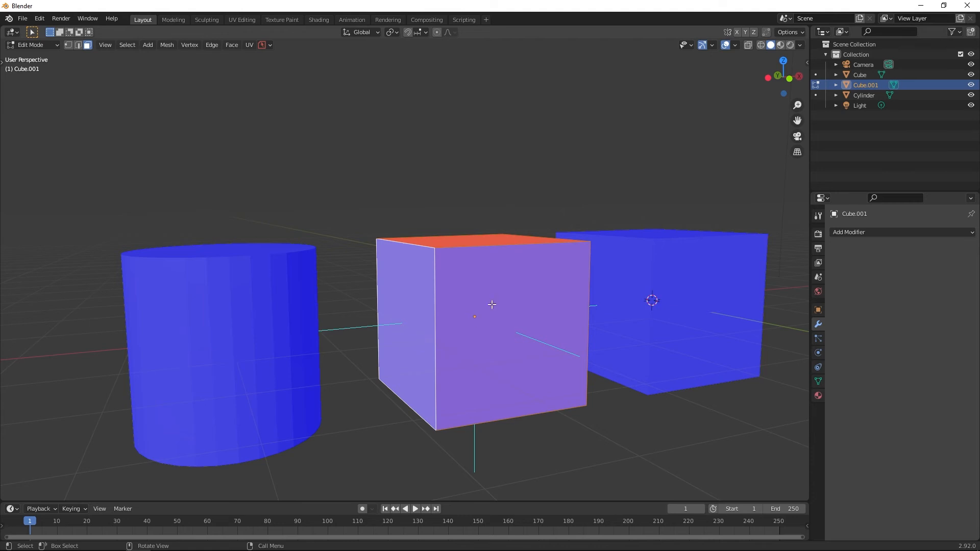
pyautogui.scroll(-1, 617, 307)
pyautogui.moveTo(617, 306); pyautogui.dragTo(590, 311, button='middle')
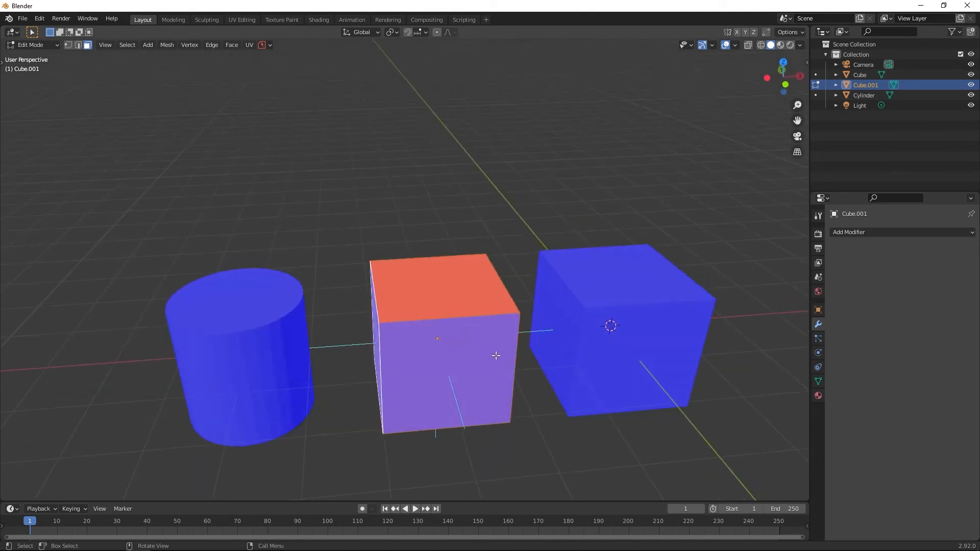
pyautogui.hotkey('shift', 'n')
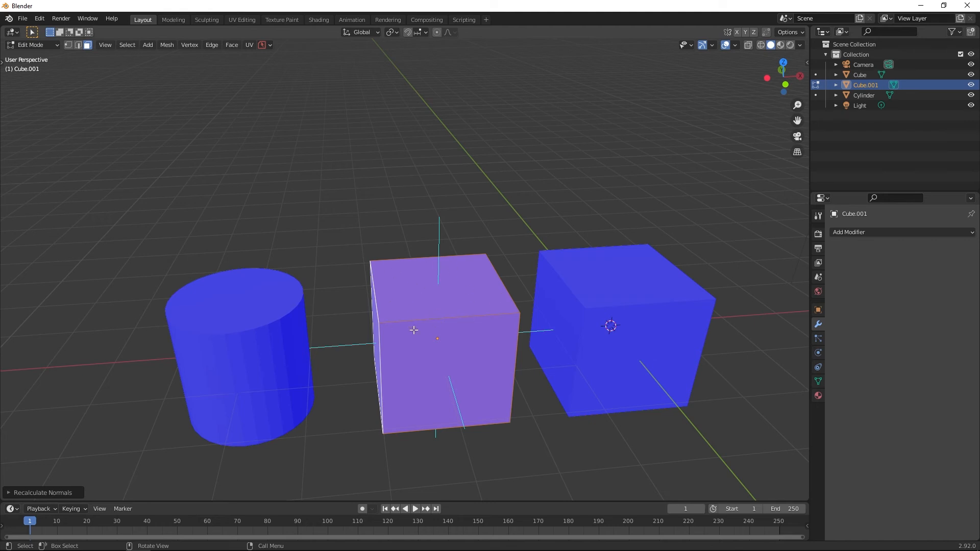
pyautogui.click(32, 493)
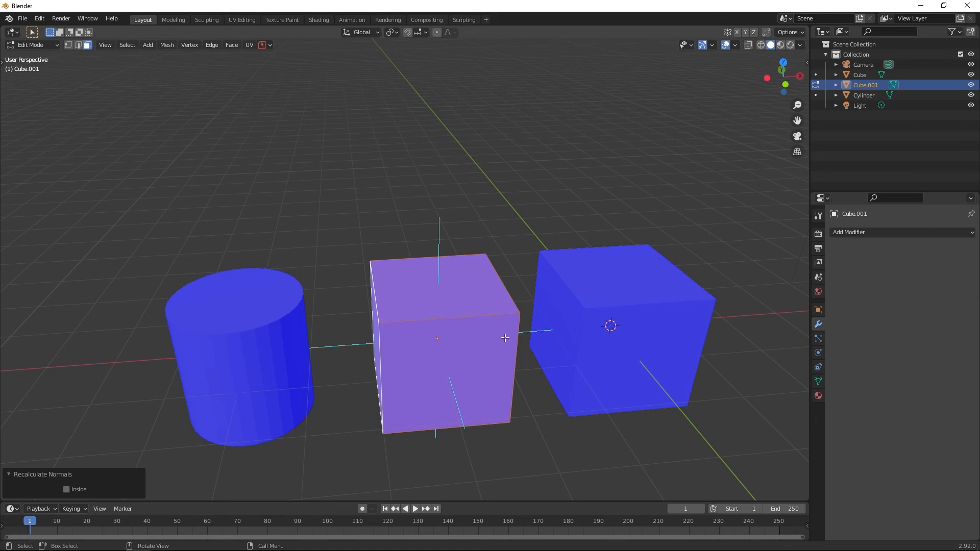
# Select only the top face of Cube.001 and flip its normal
pyautogui.moveTo(514, 434); pyautogui.dragTo(523, 420, button='middle')
pyautogui.scroll(1, 523, 421)
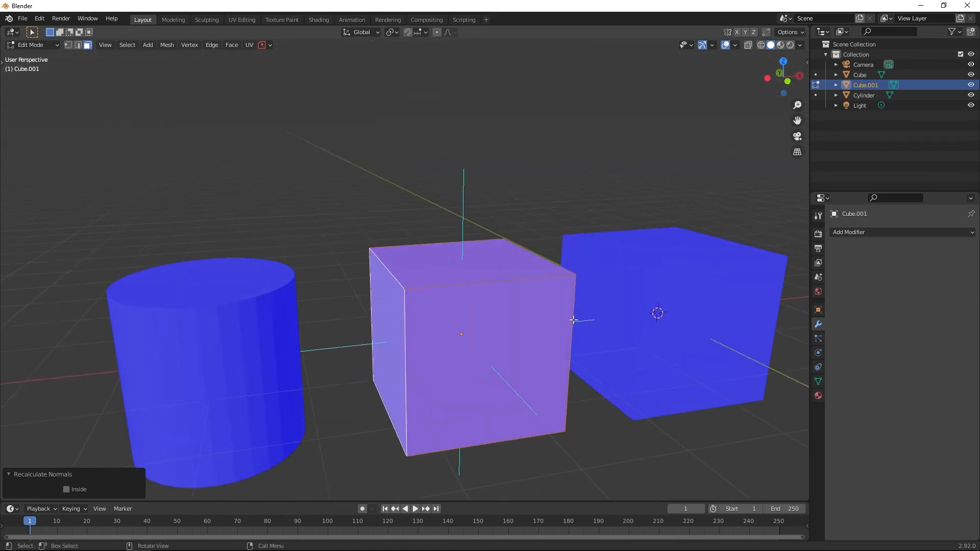
pyautogui.scroll(-3, 603, 304)
pyautogui.moveTo(418, 354); pyautogui.dragTo(475, 396, button='middle')
pyautogui.scroll(4, 498, 407)
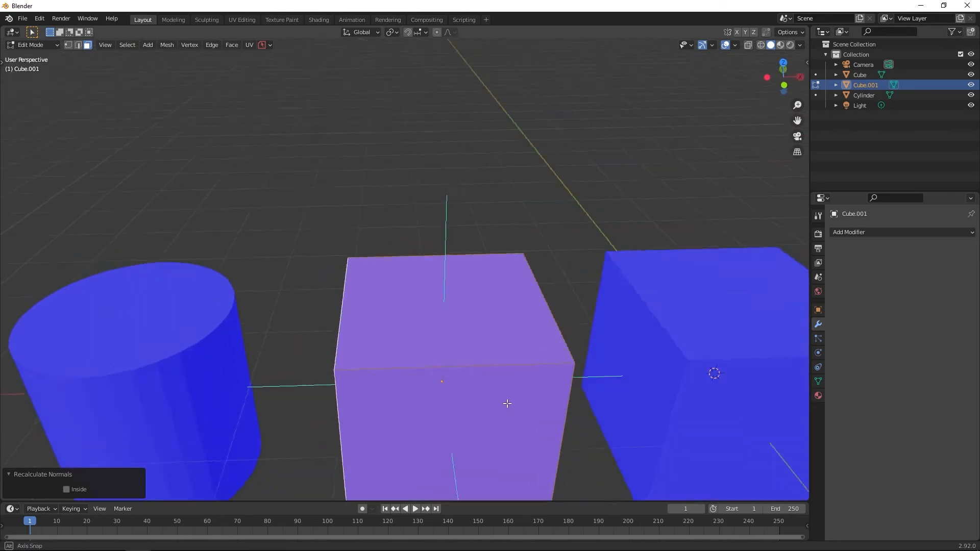
pyautogui.click(509, 328)
pyautogui.moveTo(541, 372); pyautogui.dragTo(628, 376, button='middle')
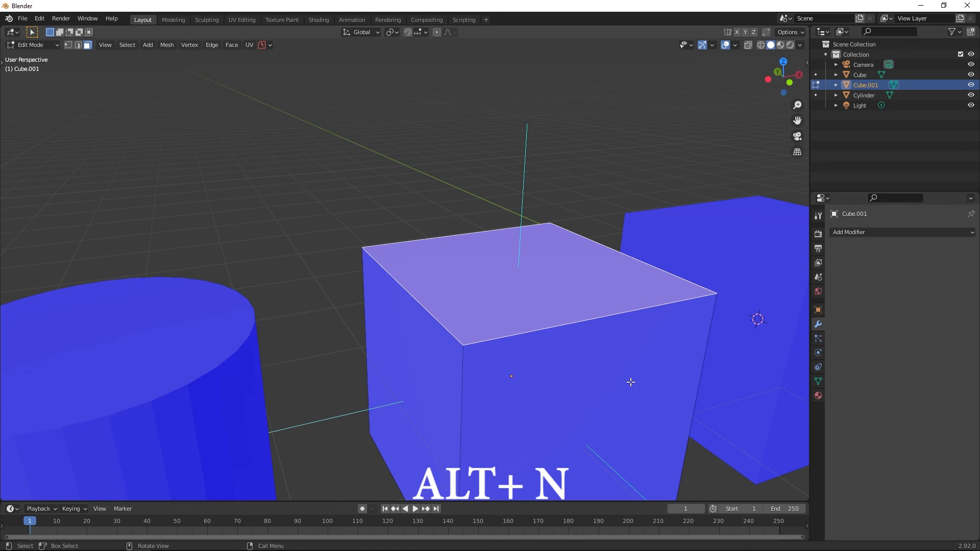
pyautogui.hotkey('alt', 'n')
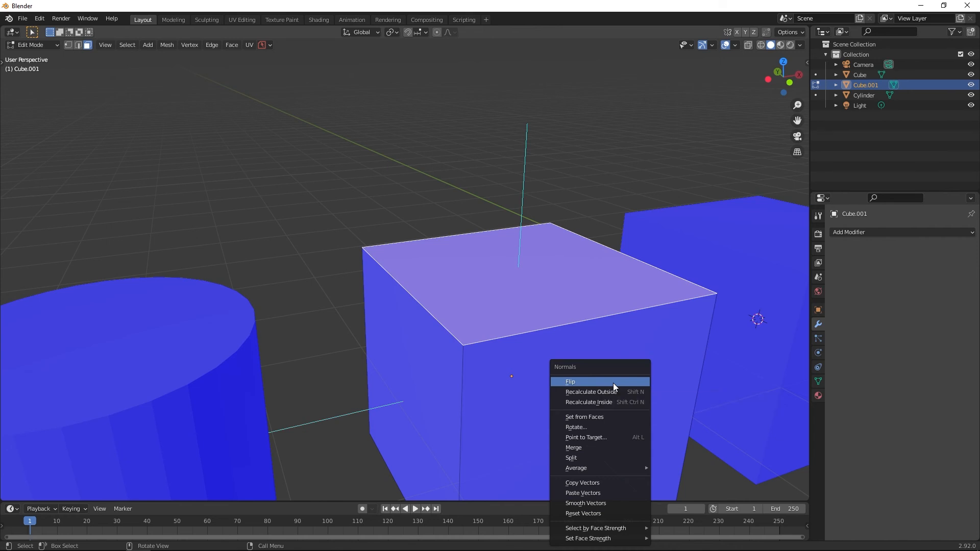
pyautogui.click(613, 382)
pyautogui.scroll(-2, 614, 389)
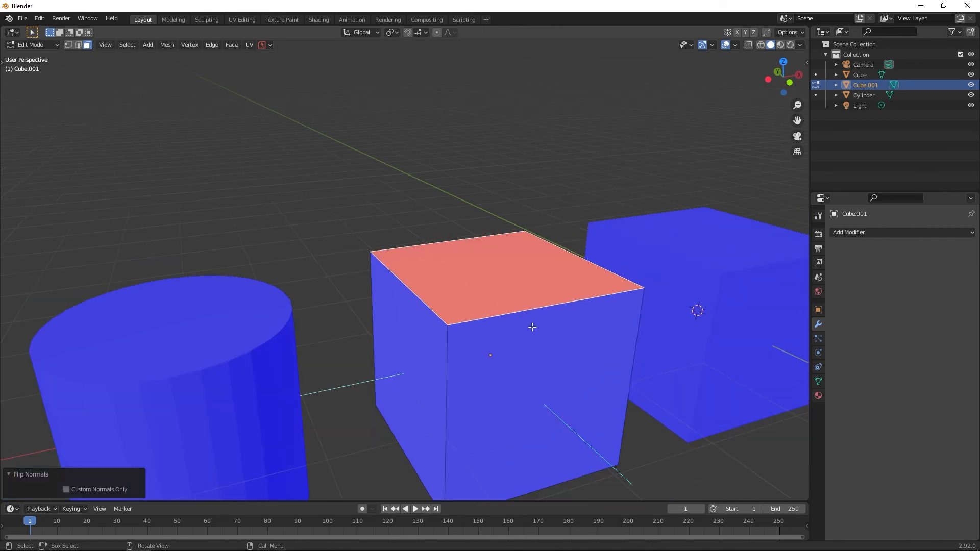
# Switch to editing the cylinder and flip the normal of its top face
pyautogui.moveTo(552, 346); pyautogui.dragTo(531, 339, button='middle')
pyautogui.click(510, 381)
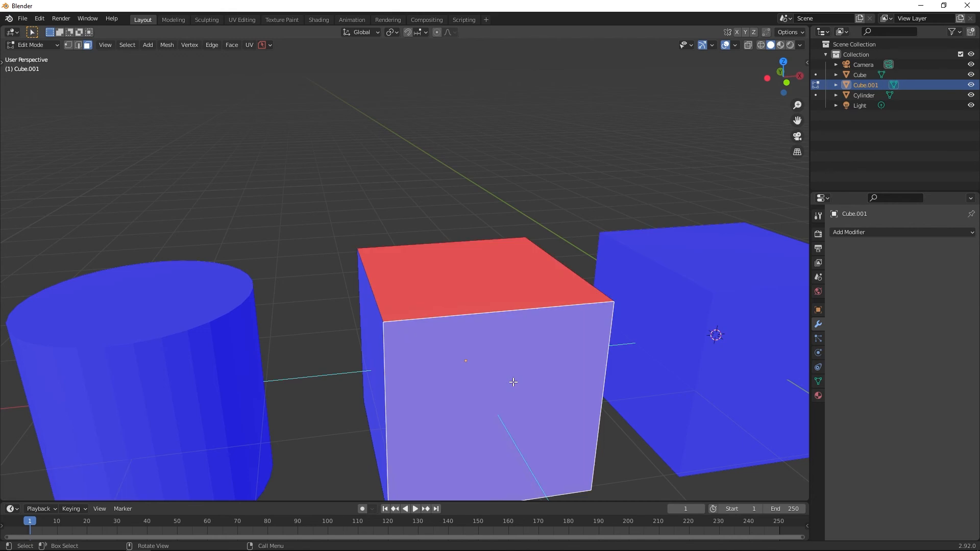
pyautogui.scroll(-3, 677, 312)
pyautogui.click(261, 338)
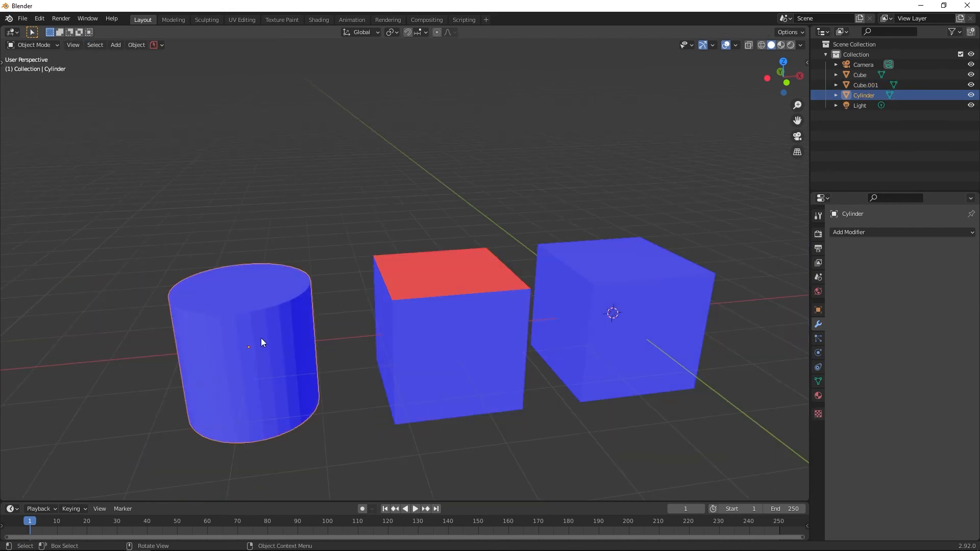
pyautogui.click(258, 297)
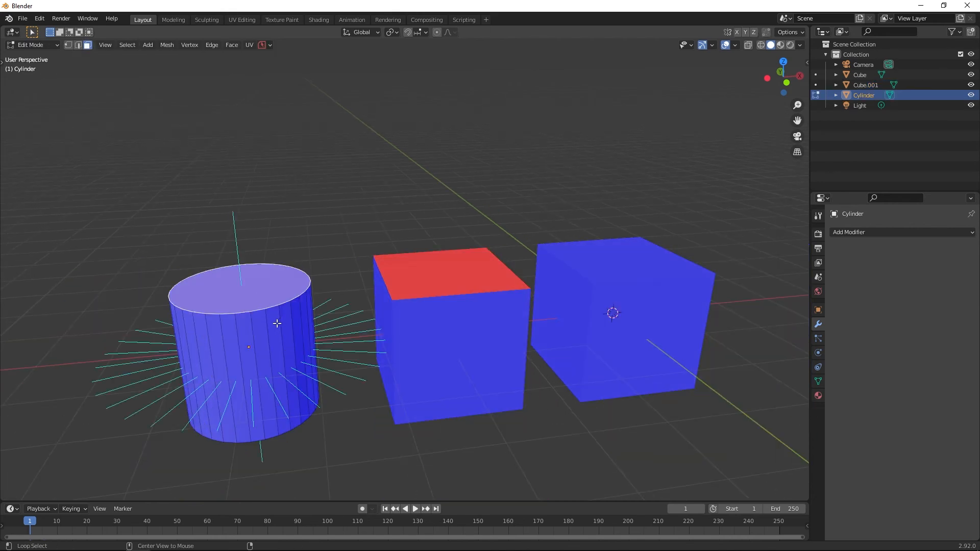
pyautogui.hotkey('alt', 'n')
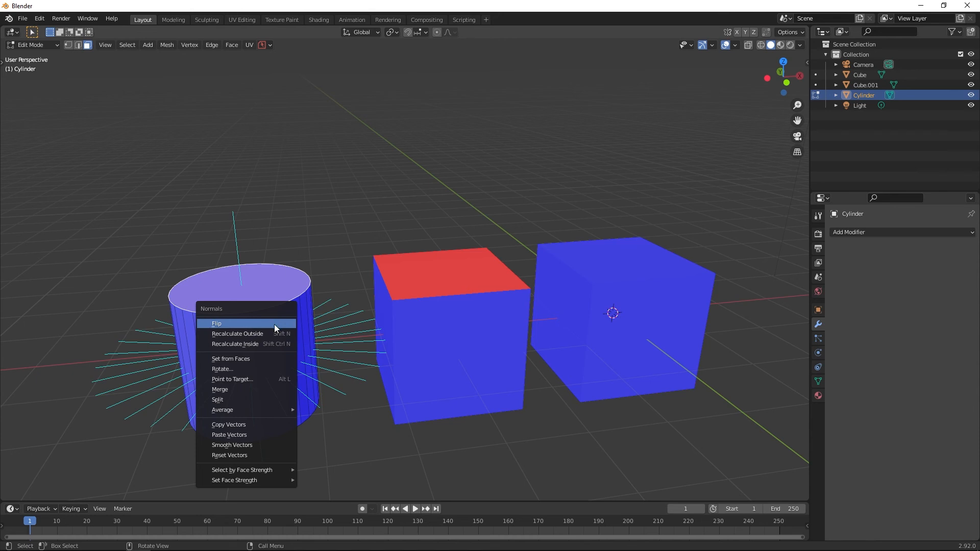
pyautogui.click(274, 324)
# Recalculate the normals of all the cylinder's faces to the outside and return to Object Mode
pyautogui.moveTo(274, 323); pyautogui.dragTo(419, 378, button='middle')
pyautogui.press('a')
pyautogui.hotkey('shift', 'n')
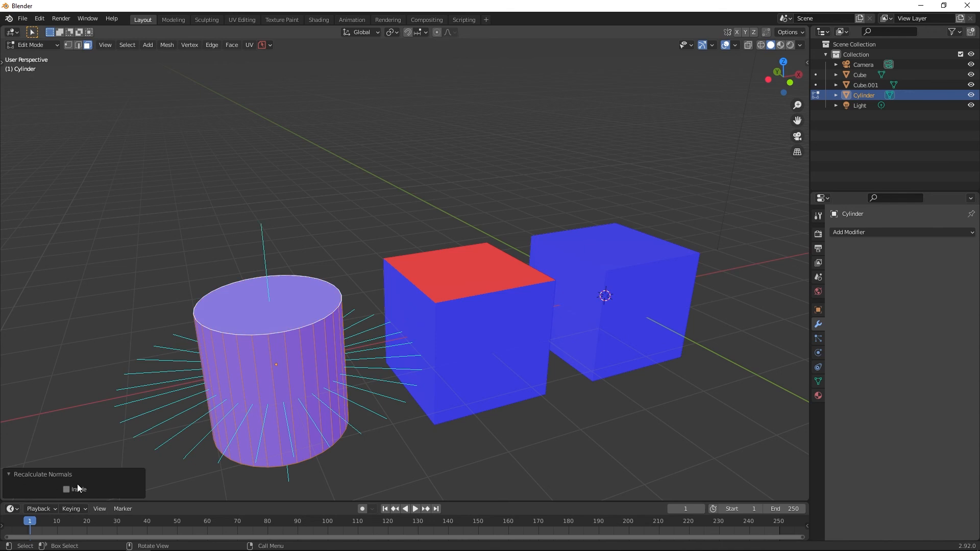
pyautogui.scroll(-1, 311, 370)
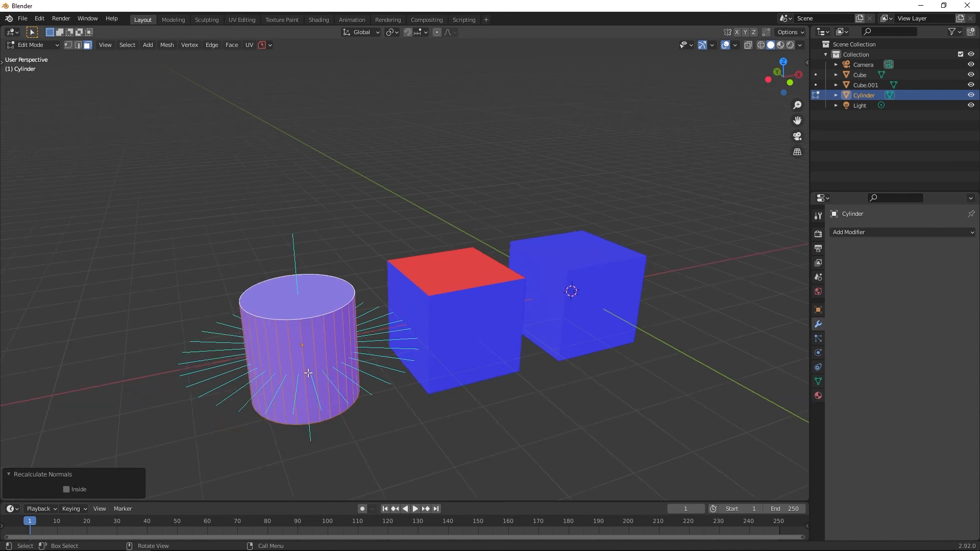
pyautogui.moveTo(311, 370); pyautogui.dragTo(308, 361, button='middle')
pyautogui.scroll(4, 308, 361)
pyautogui.press('Tab')
pyautogui.scroll(-3, 357, 363)
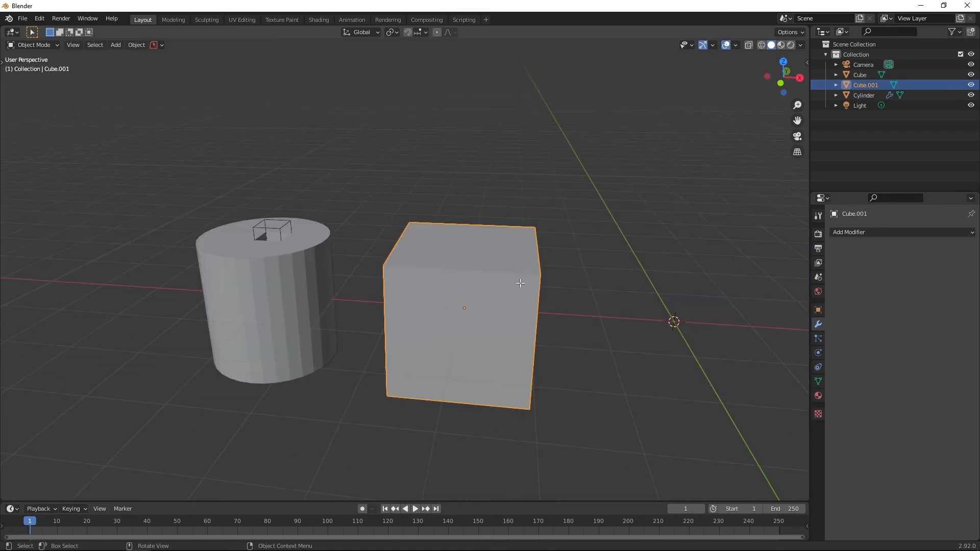
# Select only the front face of Cube.001 in Edit Mode and return to Object Mode
pyautogui.press('Tab')
pyautogui.click(492, 344)
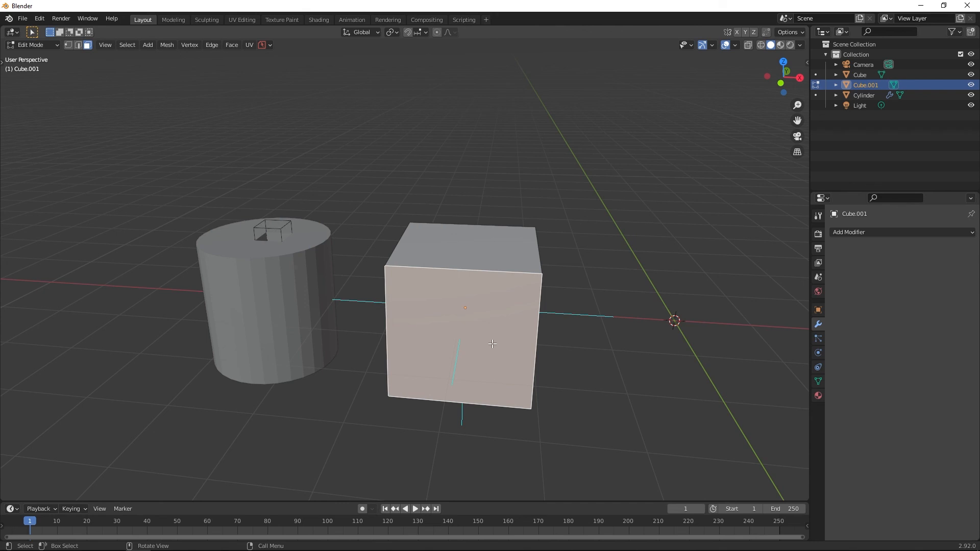
pyautogui.press('Tab')
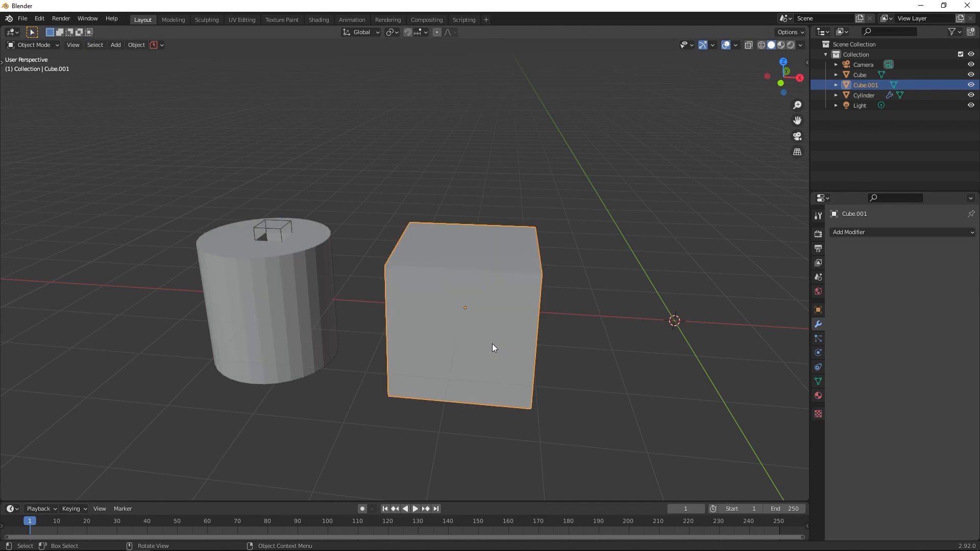
# Turn on the Face Orientation overlay to check which way the faces of Cube.001 and the cylinder point
pyautogui.click(736, 46)
pyautogui.click(693, 234)
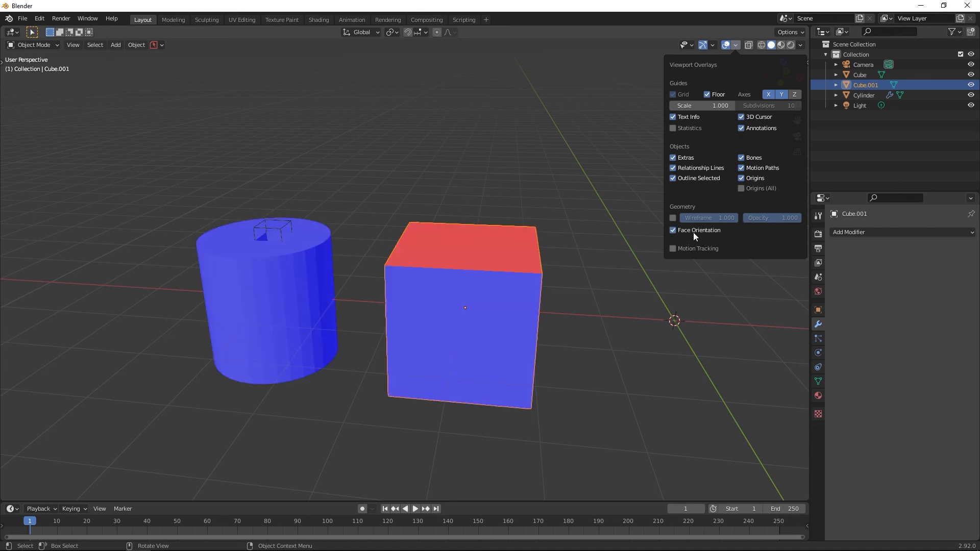
pyautogui.moveTo(605, 266); pyautogui.dragTo(614, 363, button='middle')
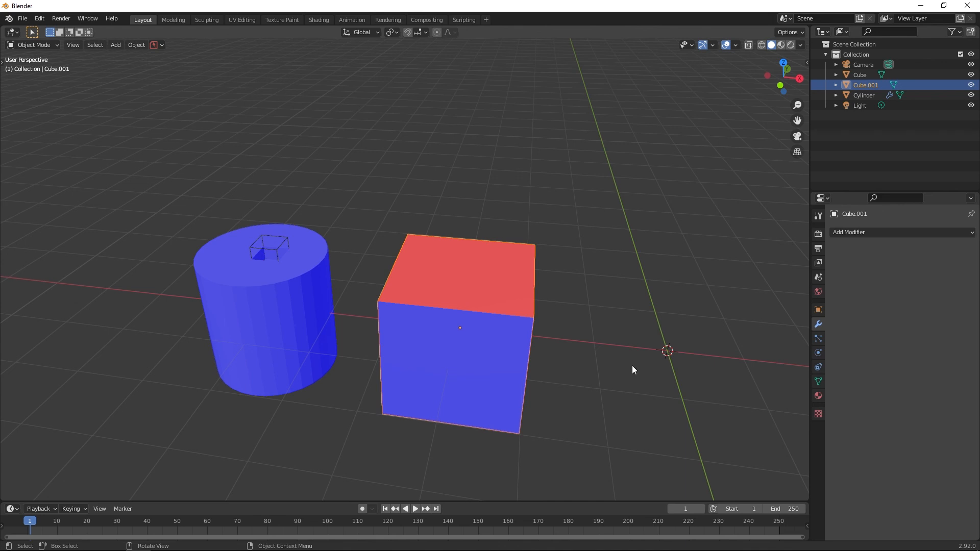
# Recalculate the normals of Cube.001 to the outside in Edit Mode
pyautogui.press('Tab')
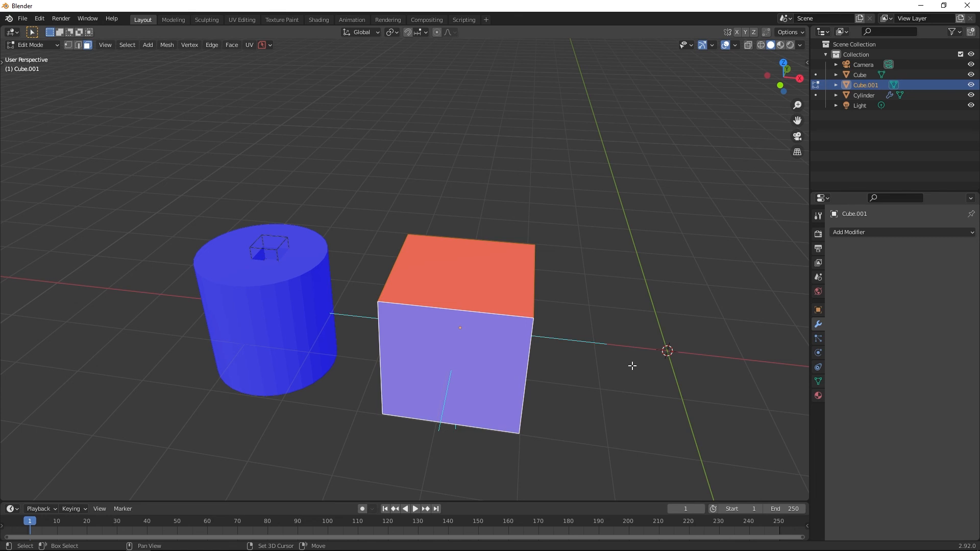
pyautogui.hotkey('shift', 'n')
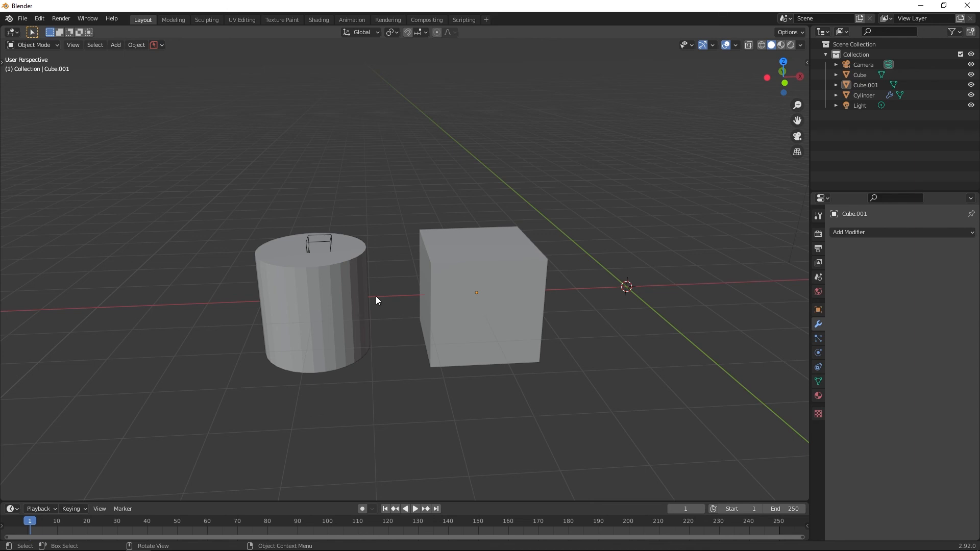
# Select the cylinder and both cubes together in Object Mode
pyautogui.moveTo(596, 179); pyautogui.dragTo(210, 388)
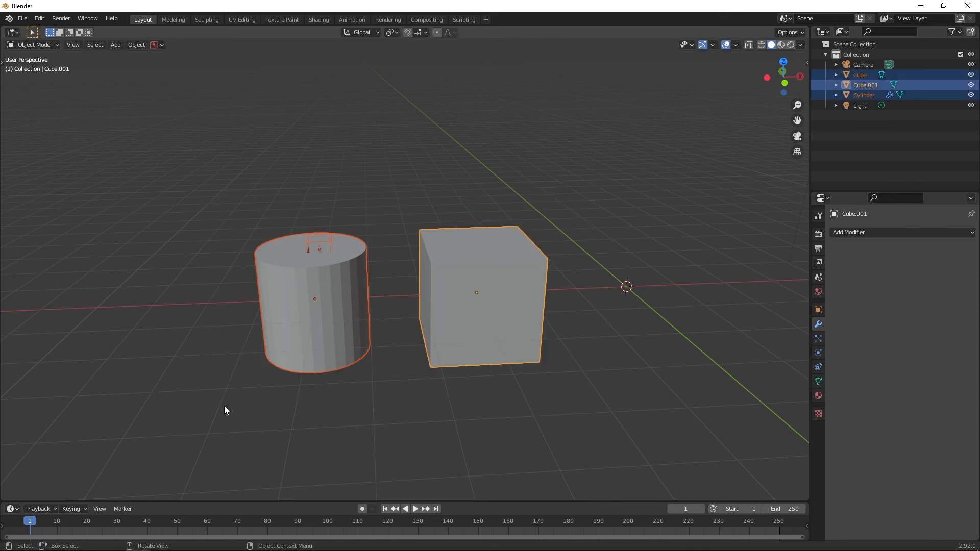